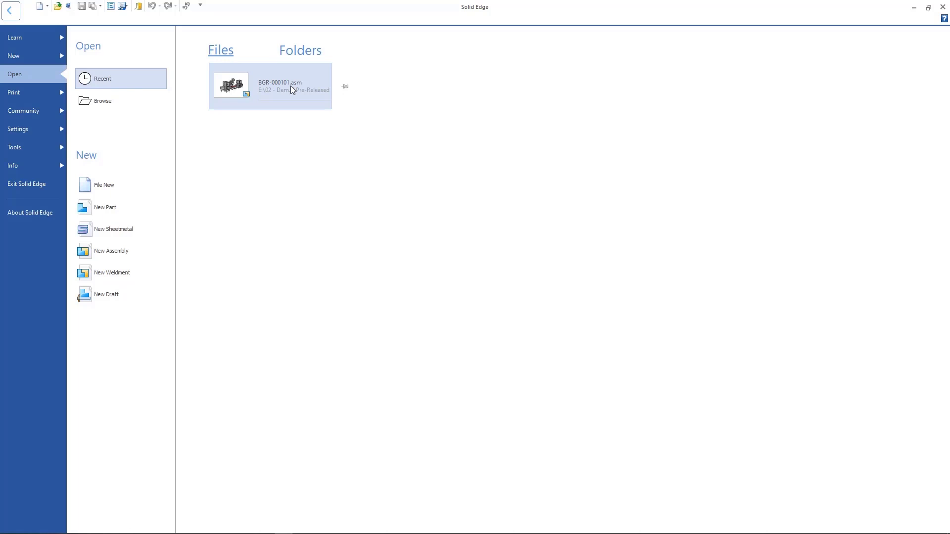
- Open recent BGR-000101.asm, check left and isometric views, and expand the Home ribbon
{"action": "left_click", "coordinate": [290, 88]}
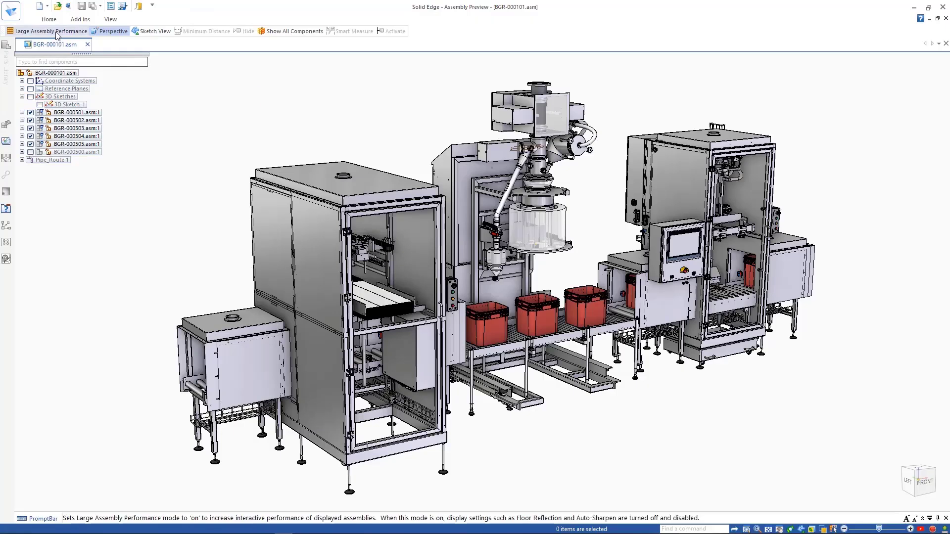
{"action": "key", "text": "ctrl+l"}
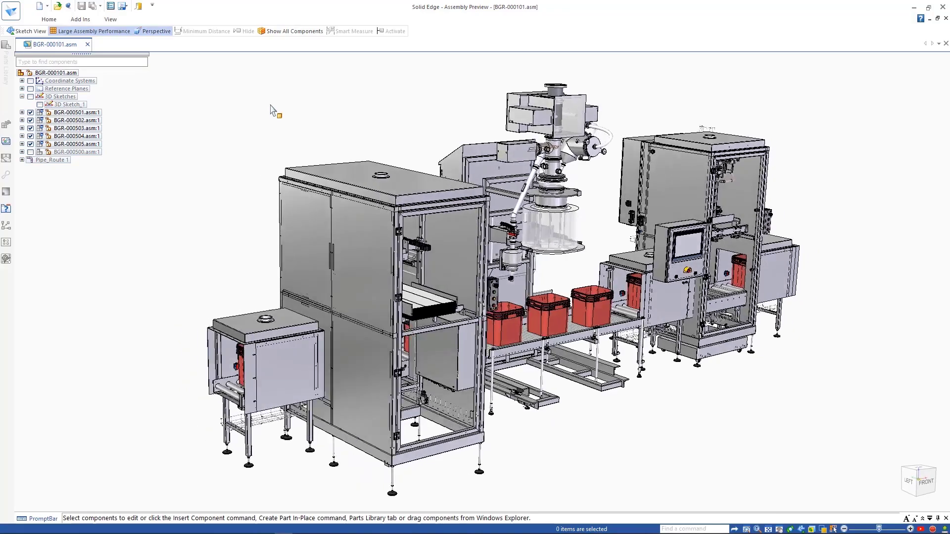
{"action": "key", "text": "ctrl+i"}
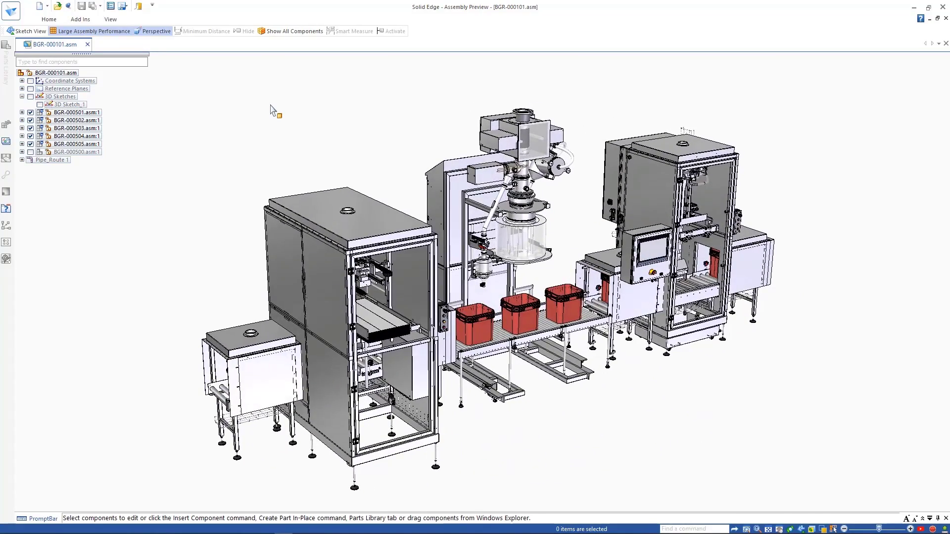
{"action": "double_click", "coordinate": [49, 20]}
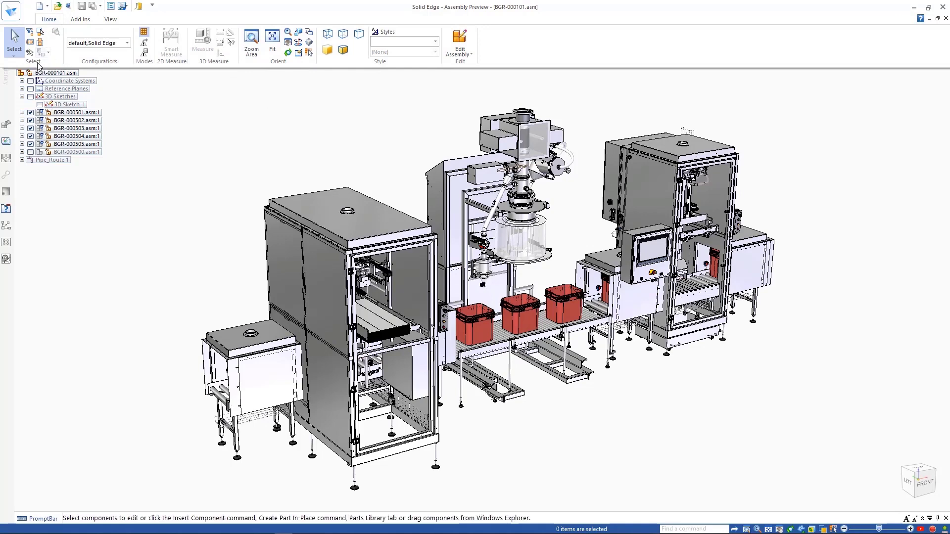
- Apply the 02-Main Doser Unit display configuration
{"action": "left_click", "coordinate": [126, 42]}
{"action": "left_click", "coordinate": [107, 65]}
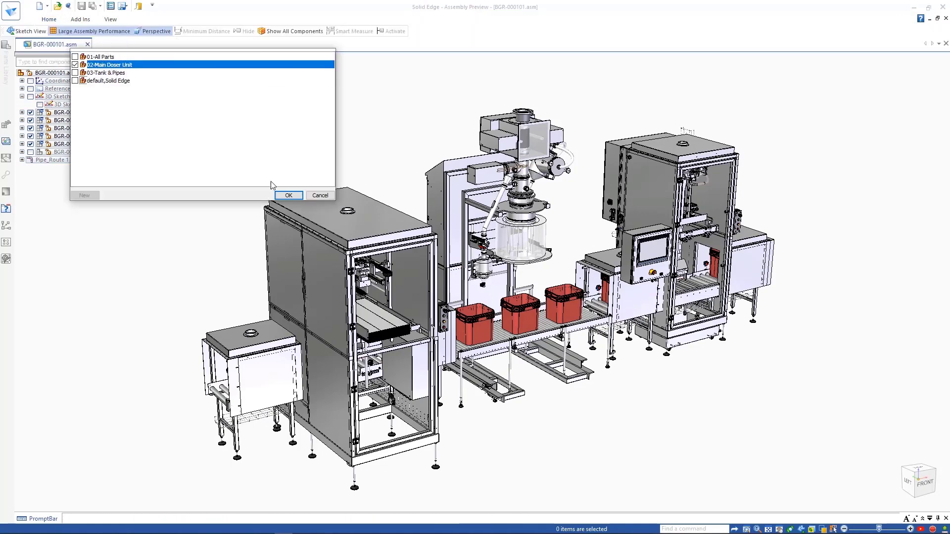
{"action": "left_click", "coordinate": [289, 196]}
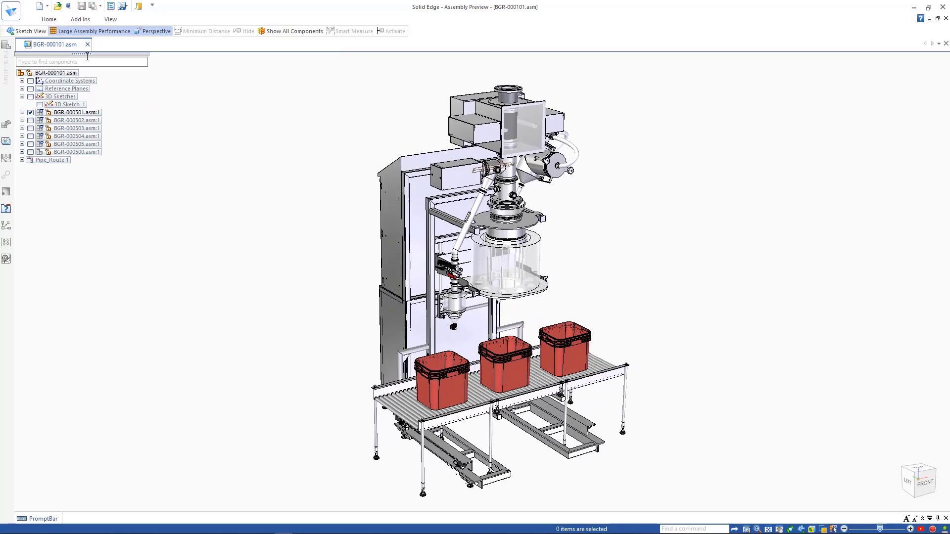
- Open the BGR-000101 assembly for full editing via Edit Assembly > Open As
{"action": "left_click", "coordinate": [49, 20]}
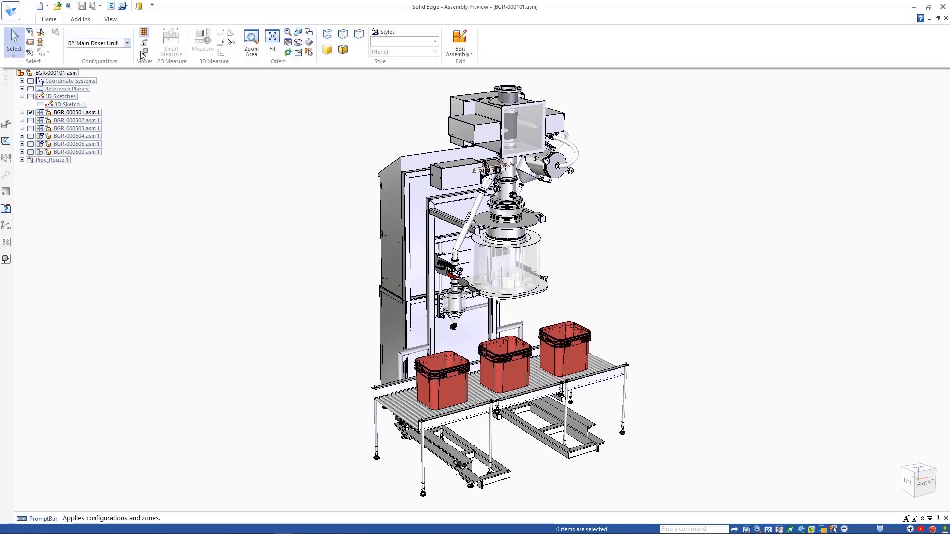
{"action": "left_click", "coordinate": [471, 56]}
{"action": "left_click", "coordinate": [490, 77]}
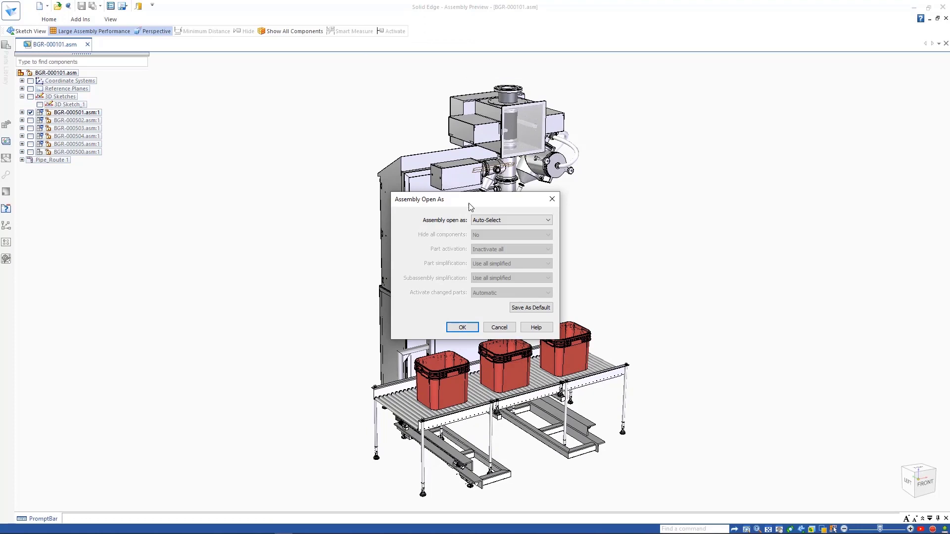
{"action": "left_click", "coordinate": [507, 221]}
{"action": "left_click", "coordinate": [504, 253]}
{"action": "left_click", "coordinate": [462, 327]}
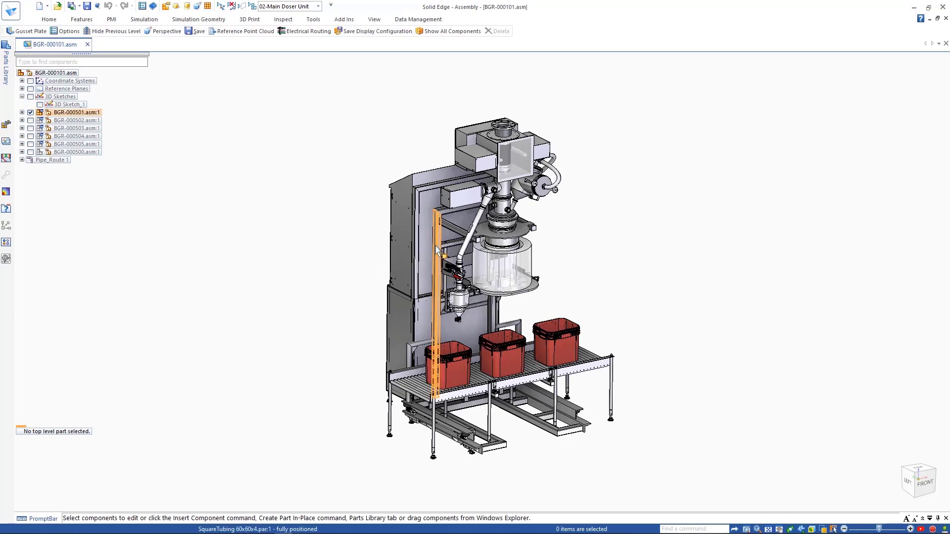
- Activate the BGR-000785 frame subassembly and hide all other components
{"action": "double_click", "coordinate": [443, 252]}
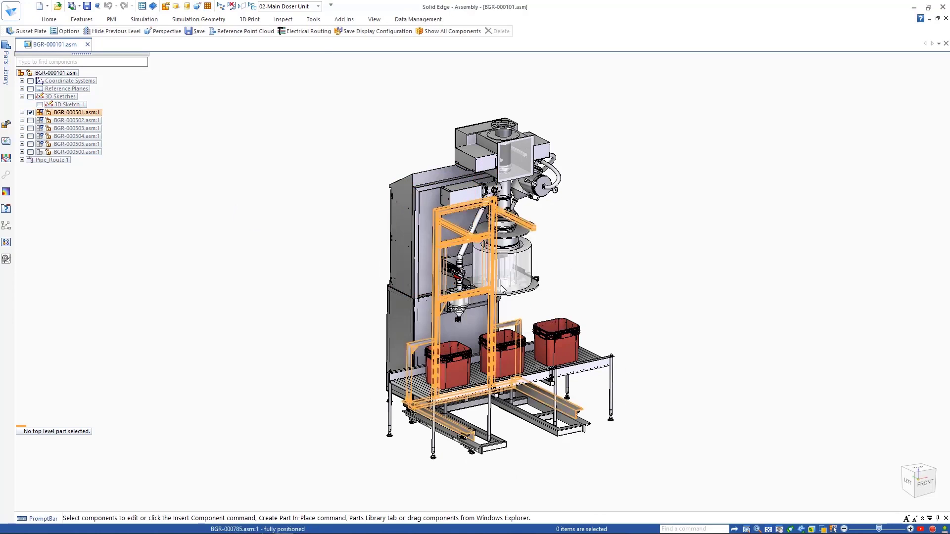
{"action": "right_click", "coordinate": [810, 507]}
{"action": "left_click", "coordinate": [839, 467]}
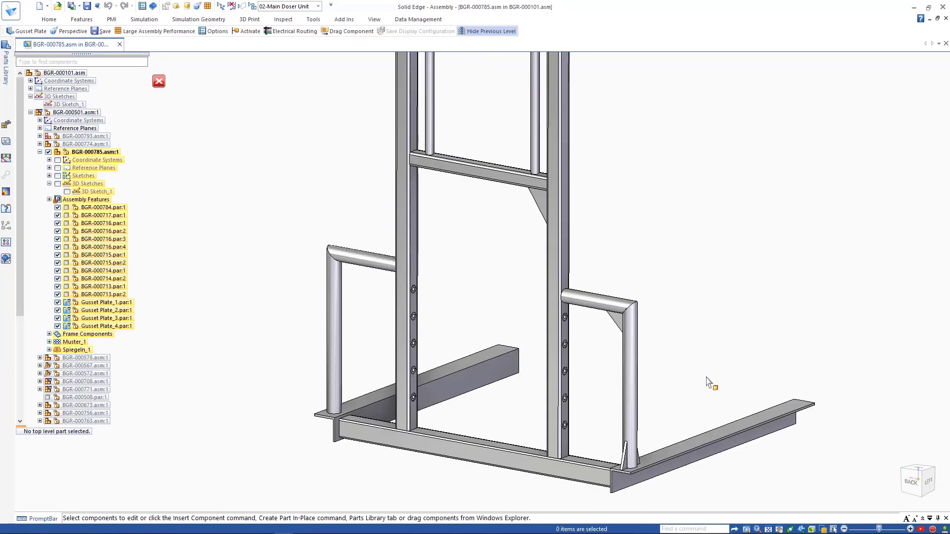
- Add a gusset plate at the frame column and crossbar corner
{"action": "left_click", "coordinate": [49, 19]}
{"action": "left_click", "coordinate": [219, 46]}
{"action": "left_click", "coordinate": [237, 89]}
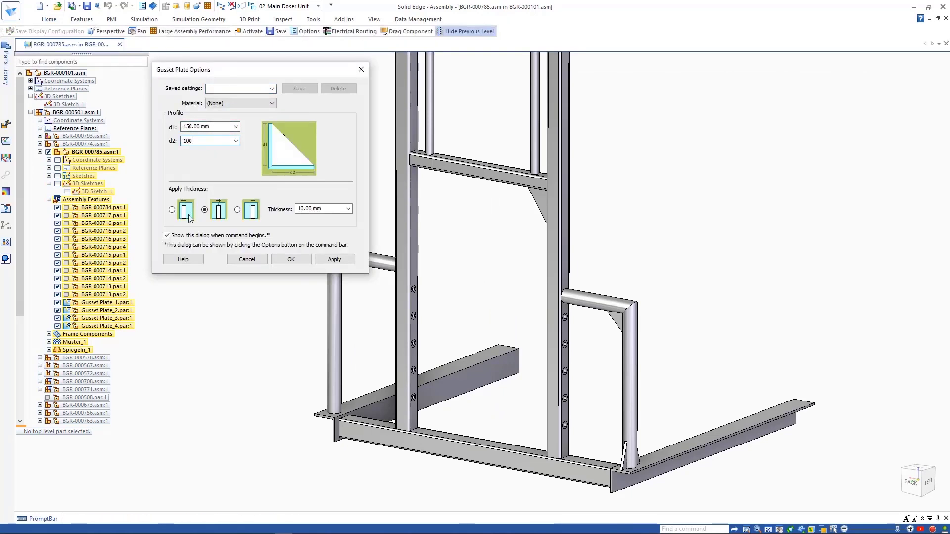
{"action": "left_click", "coordinate": [291, 259]}
{"action": "left_click", "coordinate": [413, 297]}
{"action": "scroll", "coordinate": [423, 295], "scroll_direction": "up", "scroll_amount": 3}
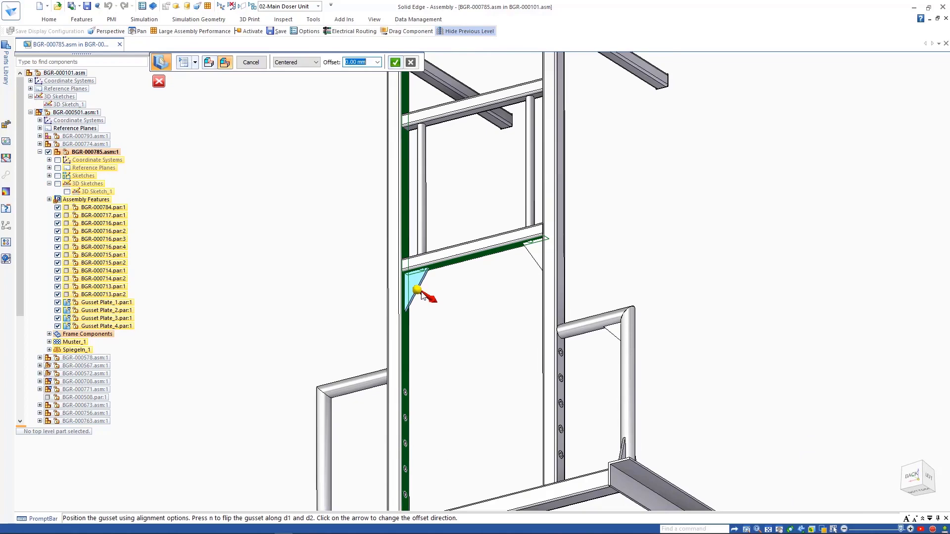
{"action": "left_click", "coordinate": [285, 77]}
- Add gusset plates at the bottom corner and at the left post and lower beam
{"action": "left_click", "coordinate": [395, 62]}
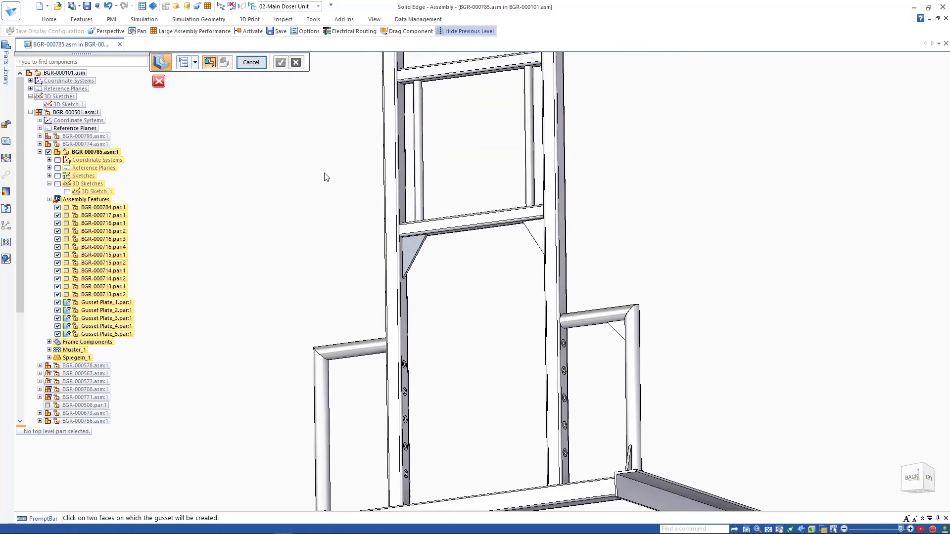
{"action": "scroll", "coordinate": [520, 260], "scroll_direction": "down", "scroll_amount": 5}
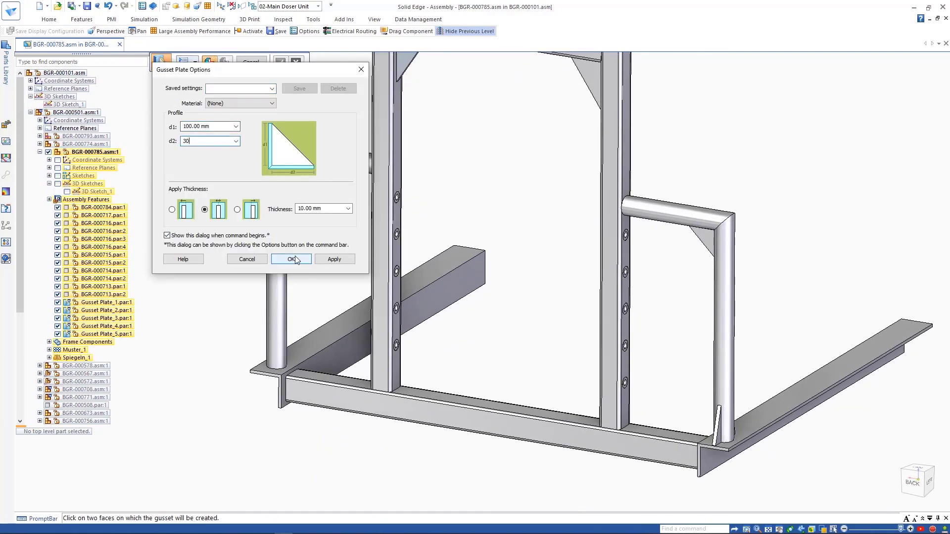
{"action": "left_click", "coordinate": [294, 259]}
{"action": "left_click", "coordinate": [306, 320]}
{"action": "left_click", "coordinate": [279, 382]}
{"action": "left_click", "coordinate": [226, 334]}
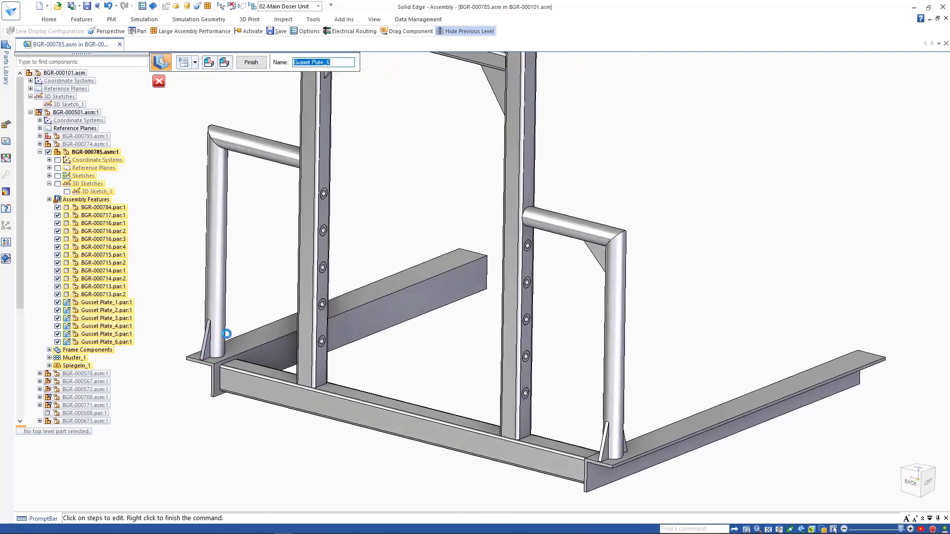
{"action": "middle_click_drag", "start_coordinate": [446, 296], "coordinate": [401, 297]}
{"action": "left_click", "coordinate": [171, 237]}
{"action": "left_click", "coordinate": [311, 319]}
{"action": "left_click", "coordinate": [167, 371]}
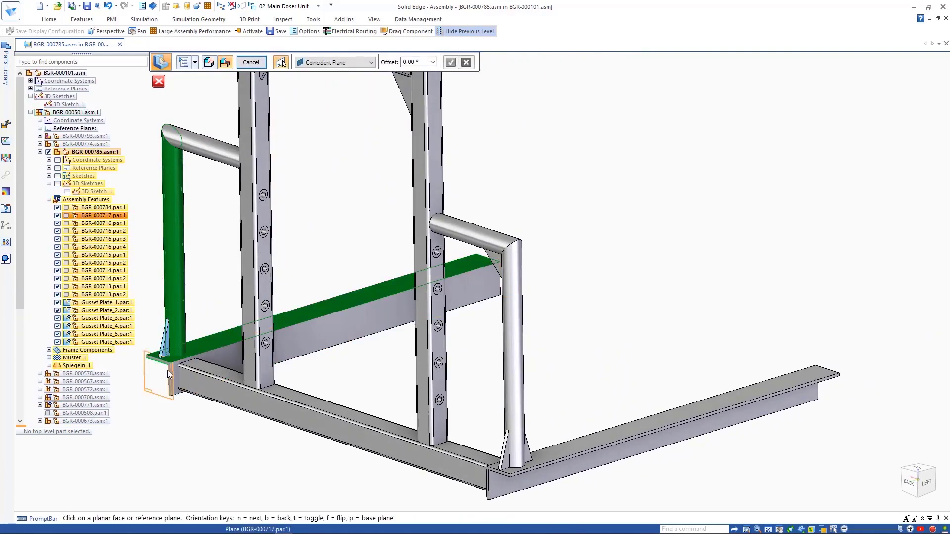
- Create another gusset plate after editing its d1 dimension
{"action": "left_click", "coordinate": [364, 61]}
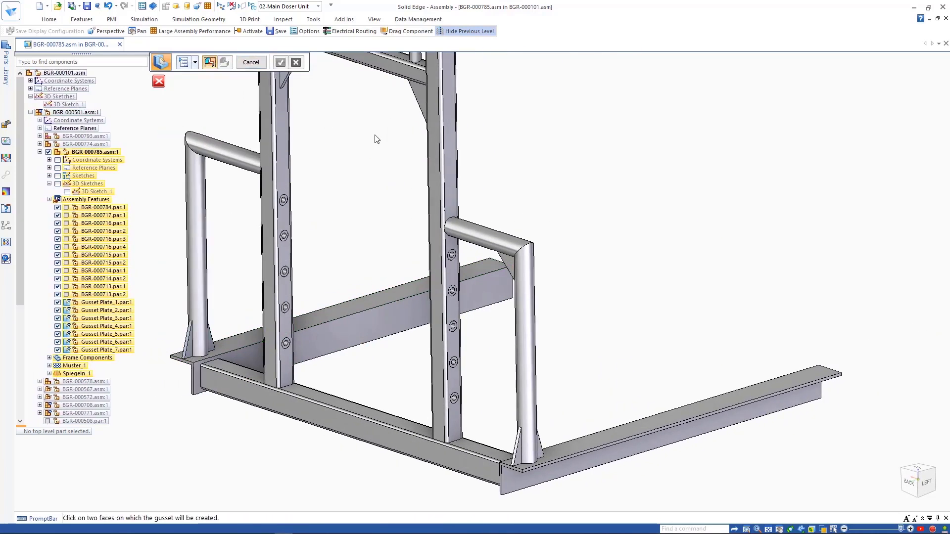
{"action": "scroll", "coordinate": [475, 297], "scroll_direction": "up", "scroll_amount": 3}
{"action": "double_click", "coordinate": [211, 128]}
{"action": "left_click", "coordinate": [290, 259]}
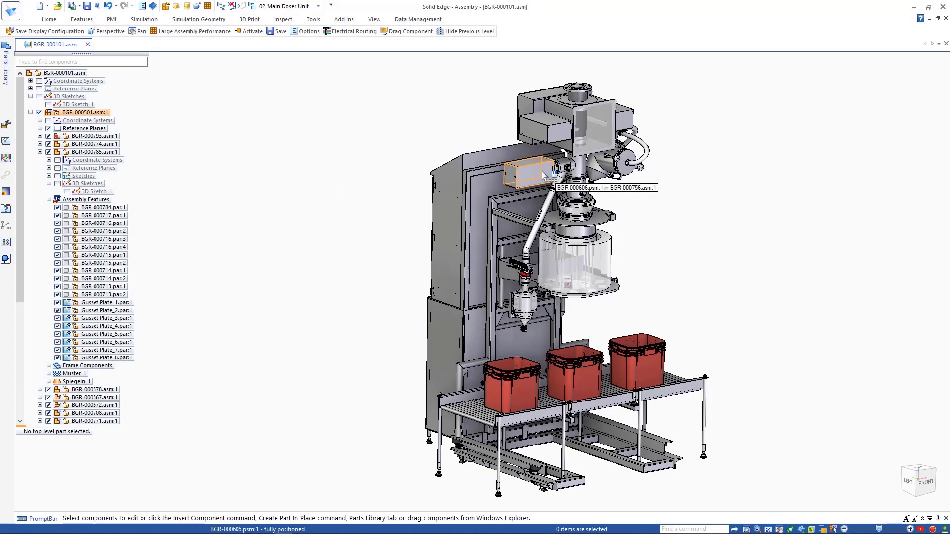
- Select BGR-000756.asm with QuickPick and open the chute assembly in its own tab
{"action": "right_click", "coordinate": [545, 175]}
{"action": "left_click", "coordinate": [605, 254]}
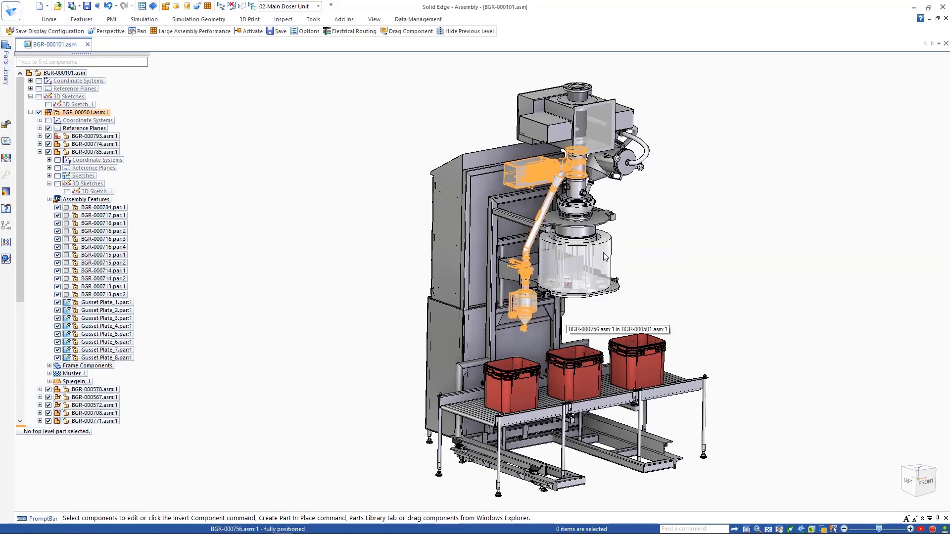
{"action": "right_click", "coordinate": [642, 222]}
{"action": "left_click", "coordinate": [670, 386]}
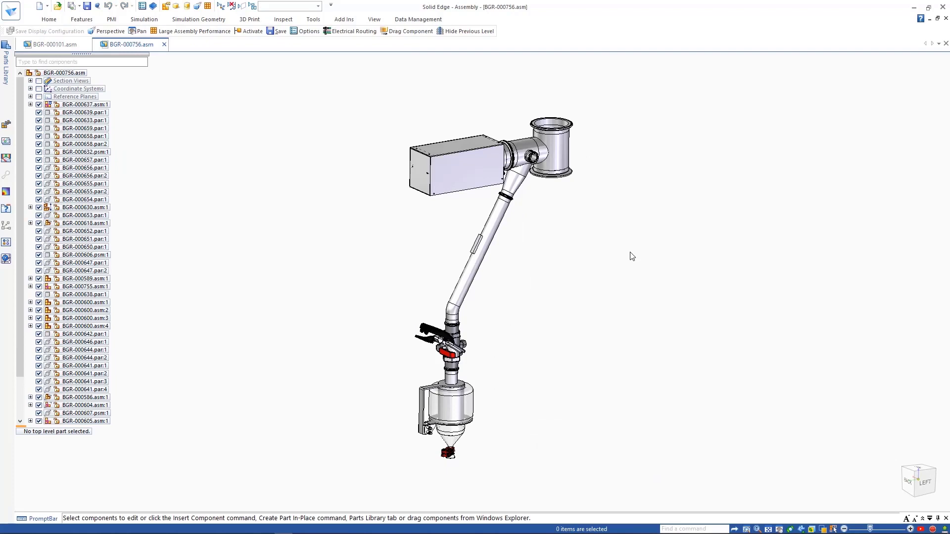
- Apply the 02-Internal Components configuration and expand the Internal Components folder
{"action": "left_click", "coordinate": [98, 31]}
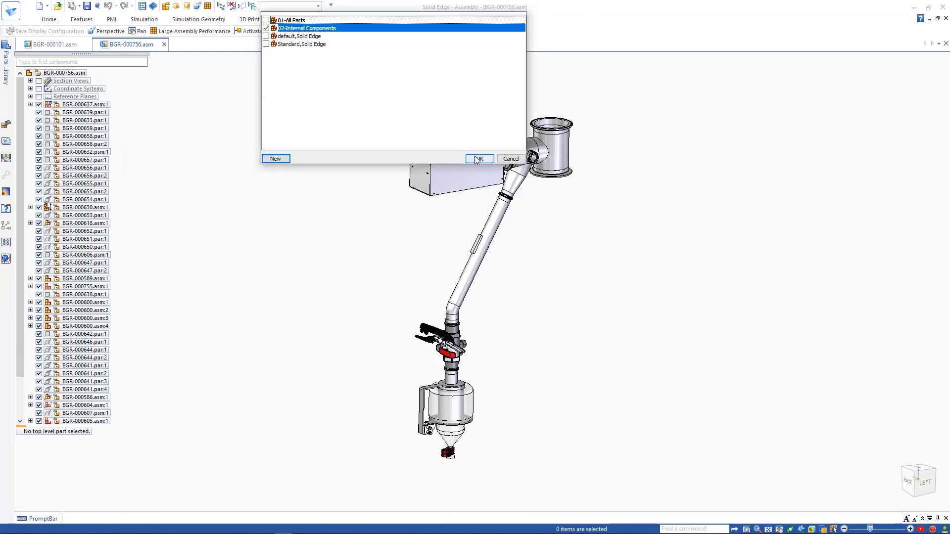
{"action": "left_click", "coordinate": [478, 159]}
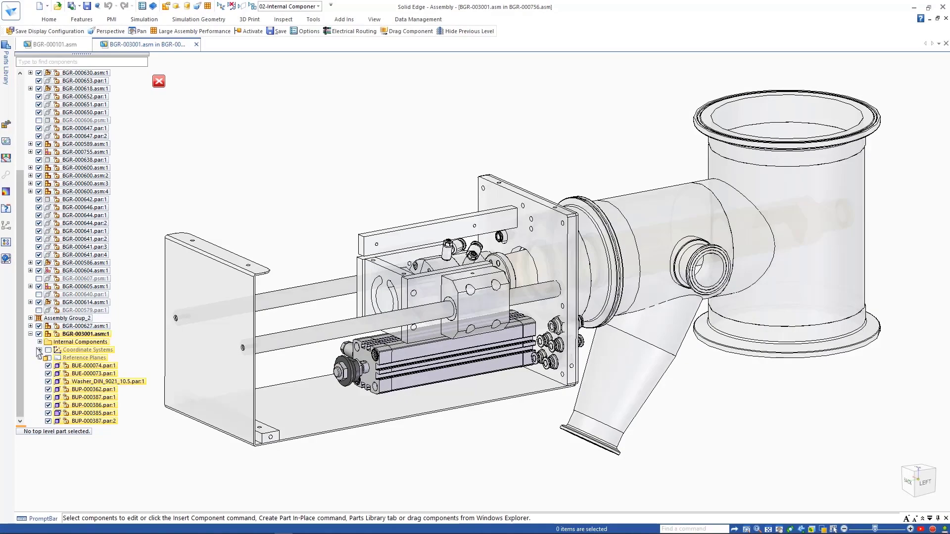
{"action": "left_click", "coordinate": [40, 343]}
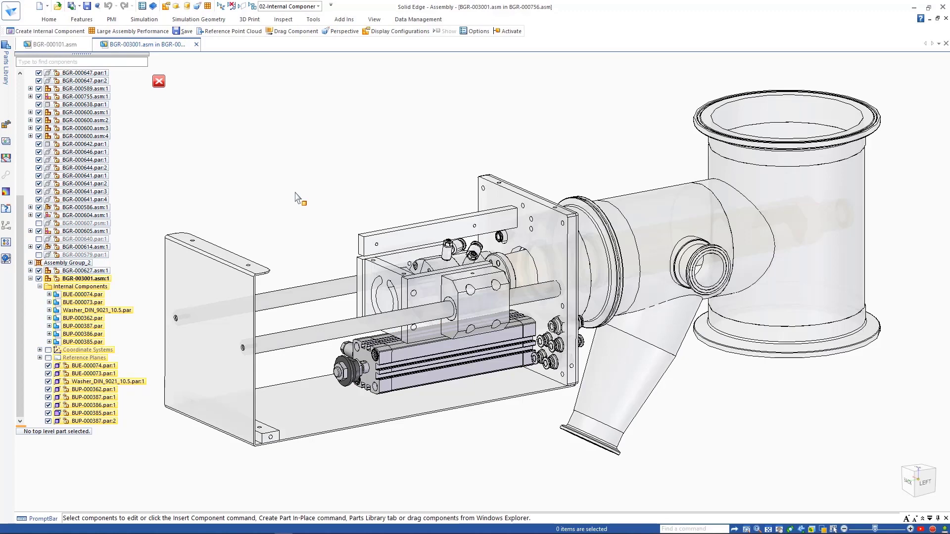
- Create sheet metal part BGR-003002 in BGR-003001.asm using Stainless Steel 316
{"action": "left_click", "coordinate": [49, 19]}
{"action": "left_click", "coordinate": [220, 46]}
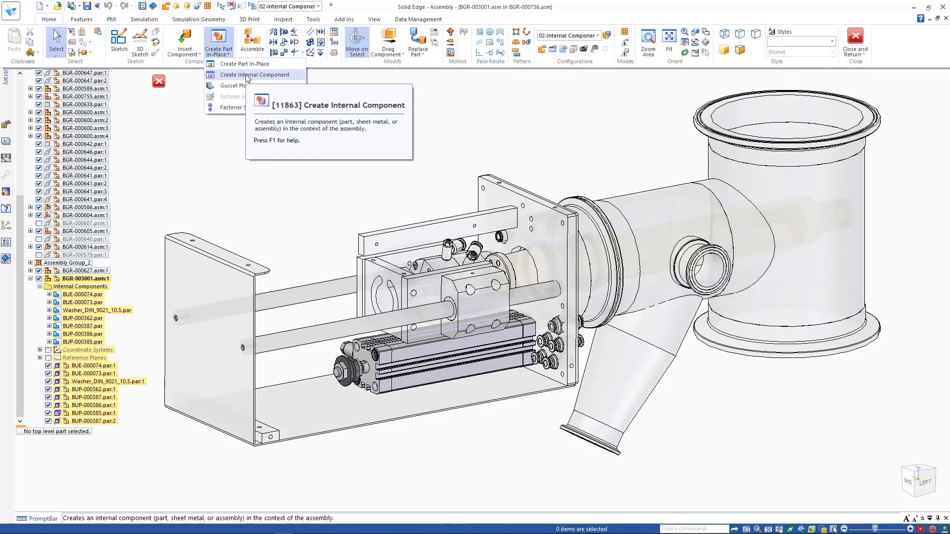
{"action": "left_click", "coordinate": [281, 188]}
{"action": "left_click", "coordinate": [478, 308]}
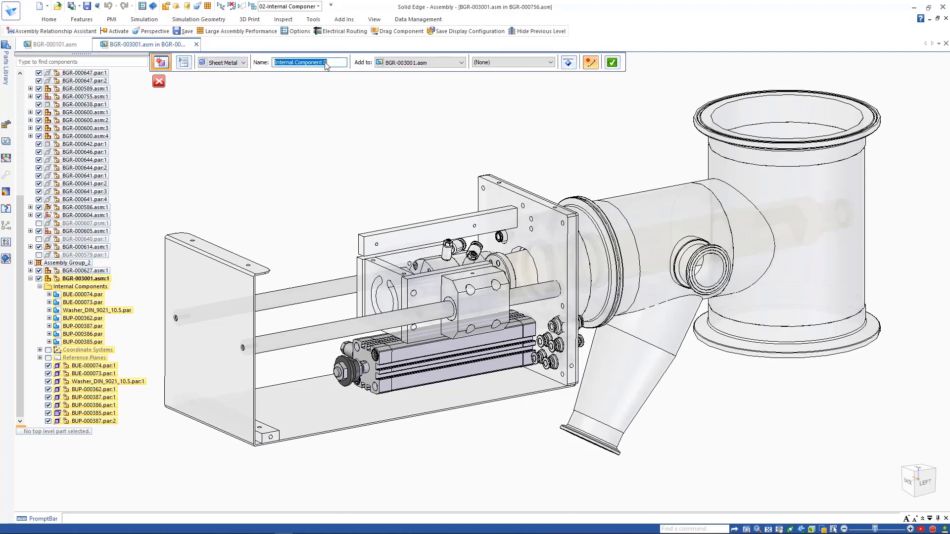
{"action": "type", "text": "BGR-003002"}
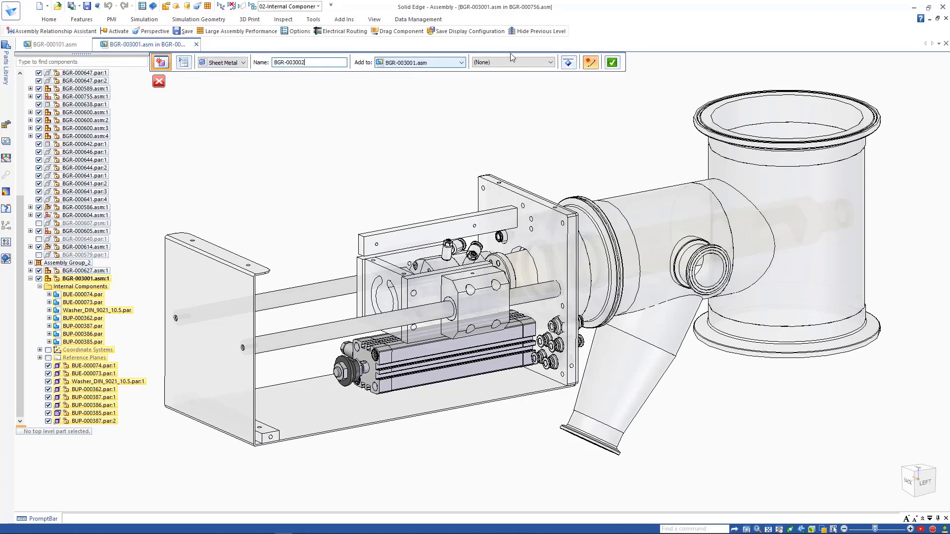
{"action": "left_click", "coordinate": [519, 63]}
{"action": "left_click", "coordinate": [496, 90]}
{"action": "left_click", "coordinate": [612, 63]}
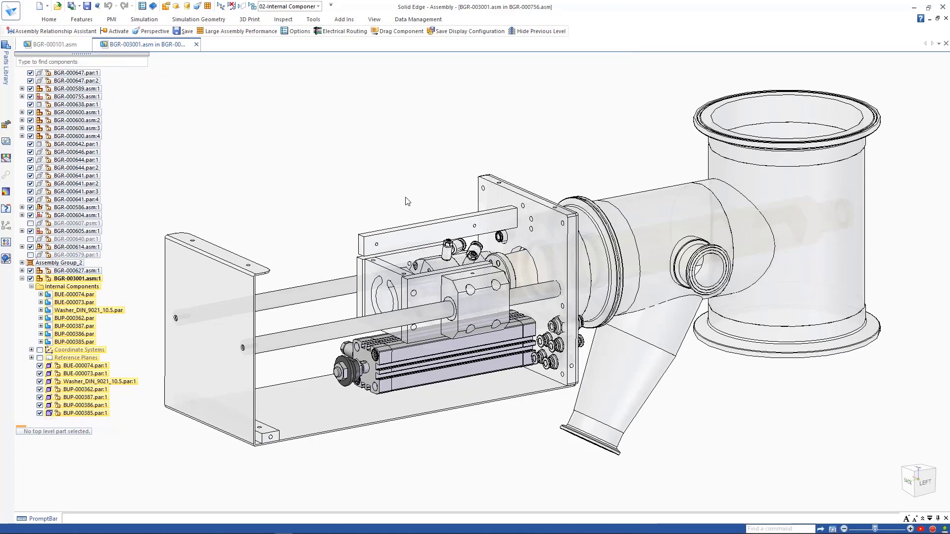
{"action": "left_click", "coordinate": [49, 19]}
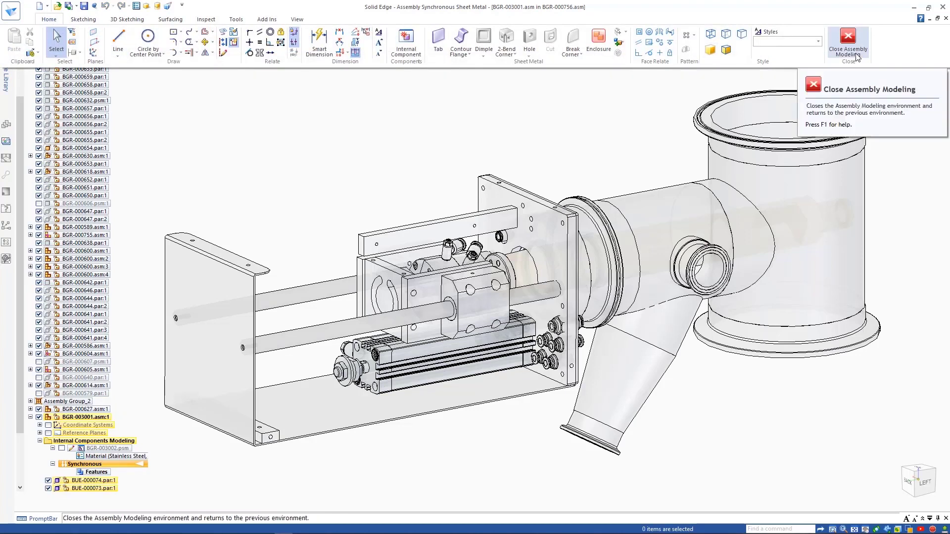
- Draw the bracket line chain around the block and make the bottom line horizontal
{"action": "left_click", "coordinate": [117, 41]}
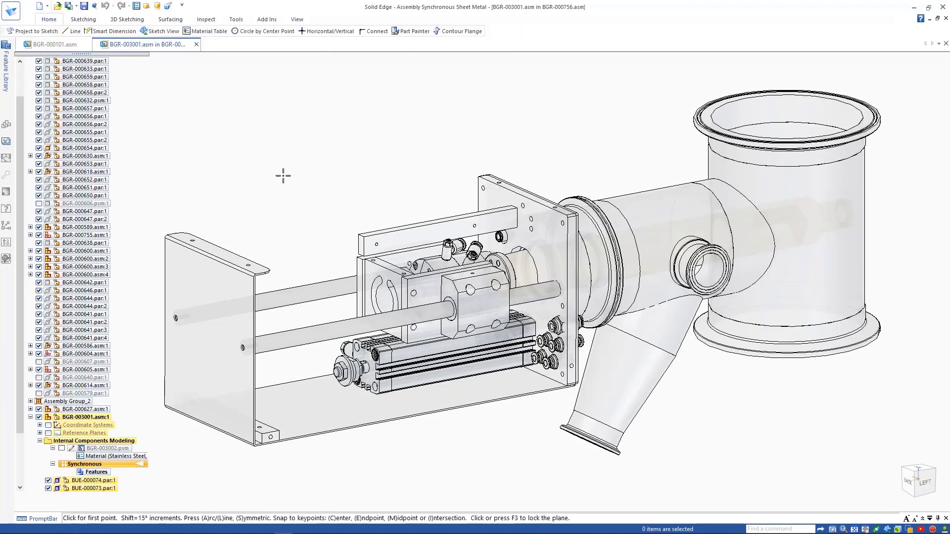
{"action": "left_click", "coordinate": [324, 261]}
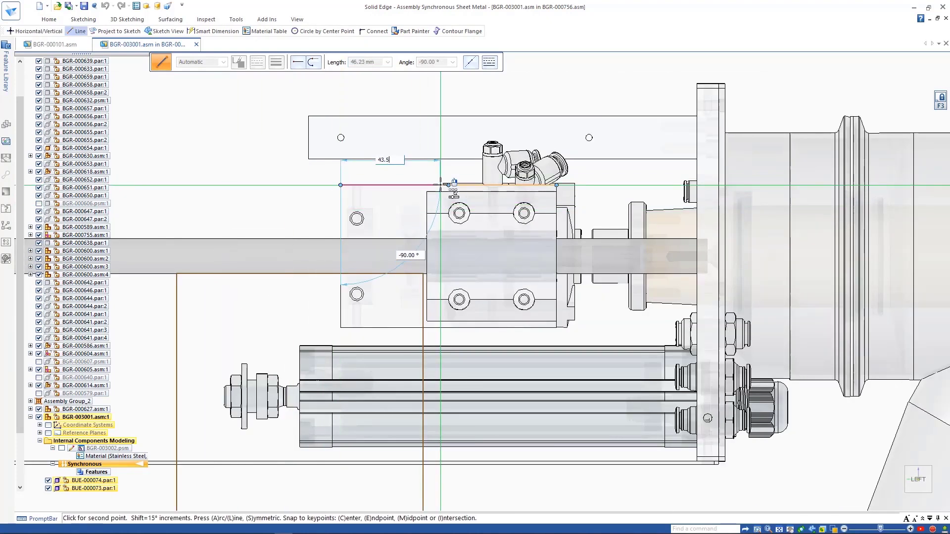
{"action": "left_click", "coordinate": [434, 185]}
{"action": "left_click", "coordinate": [434, 327]}
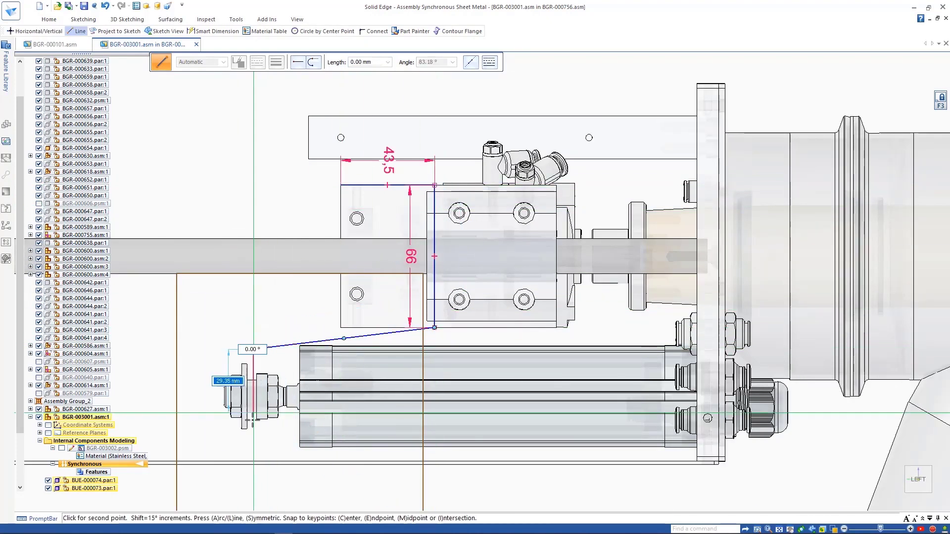
{"action": "left_click", "coordinate": [252, 349]}
{"action": "left_click", "coordinate": [252, 442]}
{"action": "right_click", "coordinate": [252, 442]}
{"action": "left_click", "coordinate": [324, 342]}
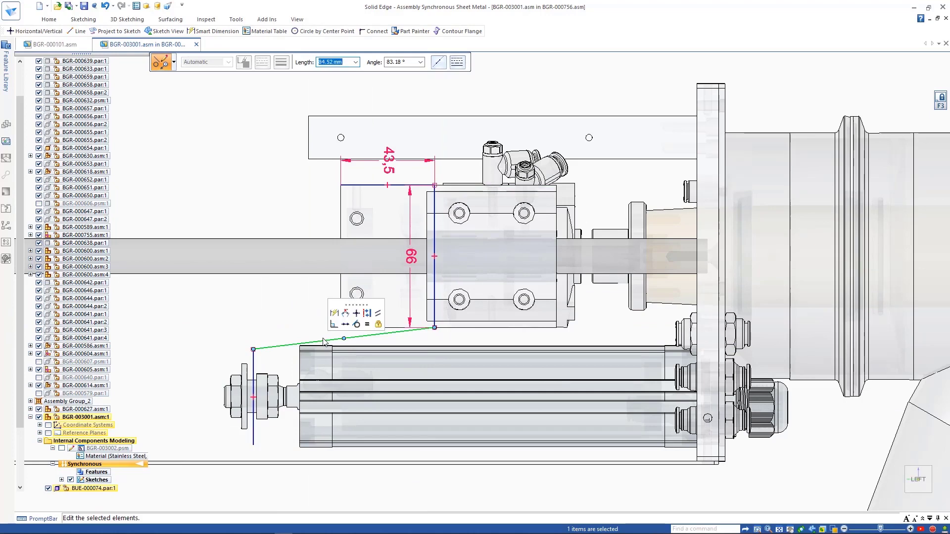
{"action": "left_click", "coordinate": [357, 315]}
- Dimension the bottom line at 85 and the vertical line at 47
{"action": "left_click", "coordinate": [291, 329]}
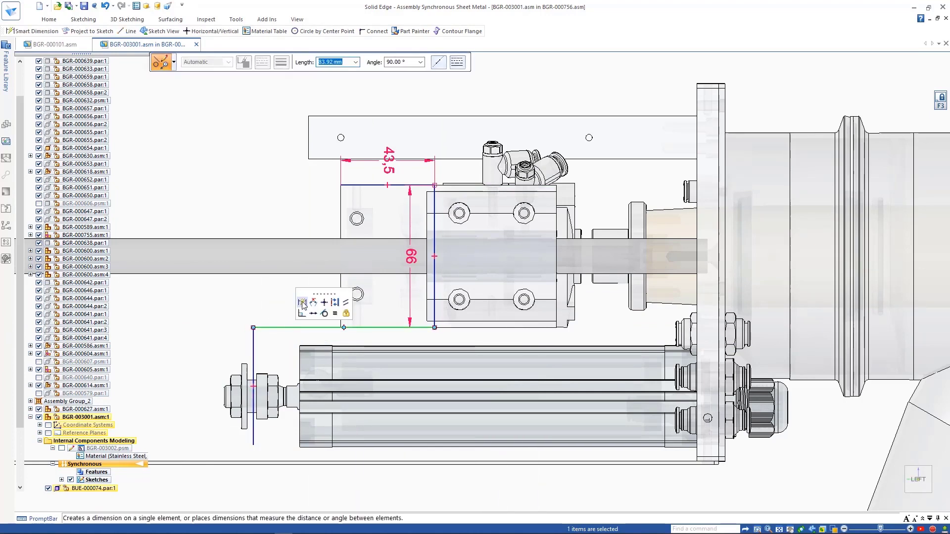
{"action": "key", "text": "Escape"}
{"action": "key", "text": "d"}
{"action": "left_click", "coordinate": [319, 328]}
{"action": "left_click", "coordinate": [345, 340]}
{"action": "type", "text": "5"}
{"action": "key", "text": "Return"}
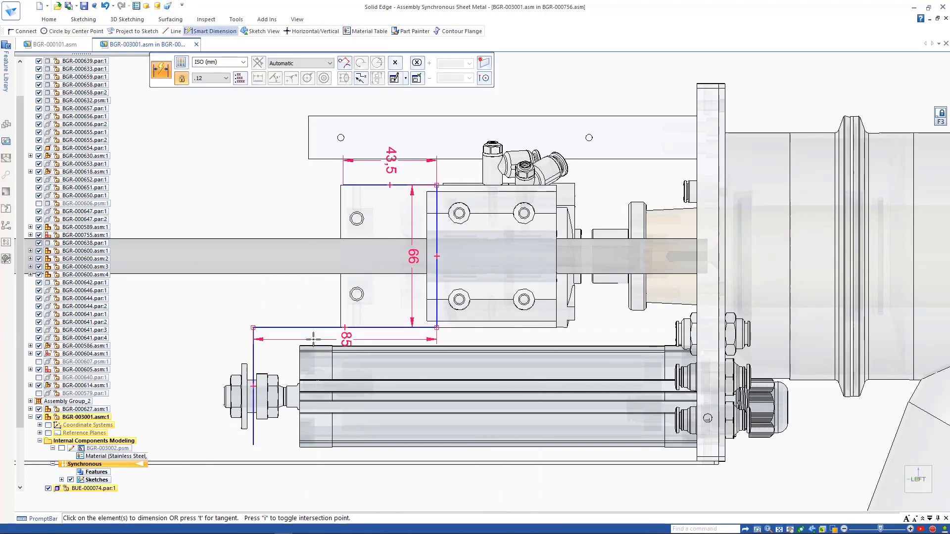
{"action": "left_click", "coordinate": [253, 351]}
{"action": "left_click", "coordinate": [211, 361]}
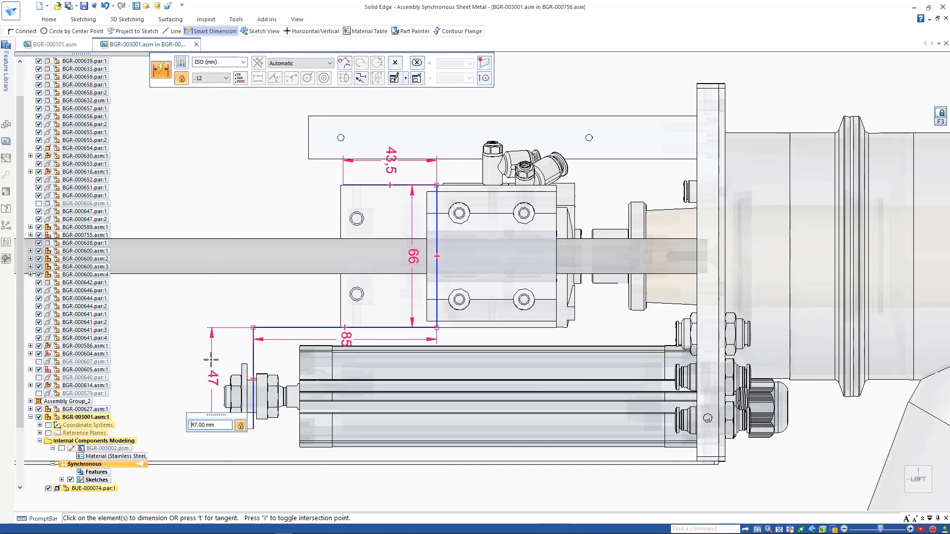
{"action": "key", "text": "Return"}
{"action": "key", "text": "Escape"}
- Connect the top line to the block edge and return to isometric view
{"action": "left_click", "coordinate": [358, 186]}
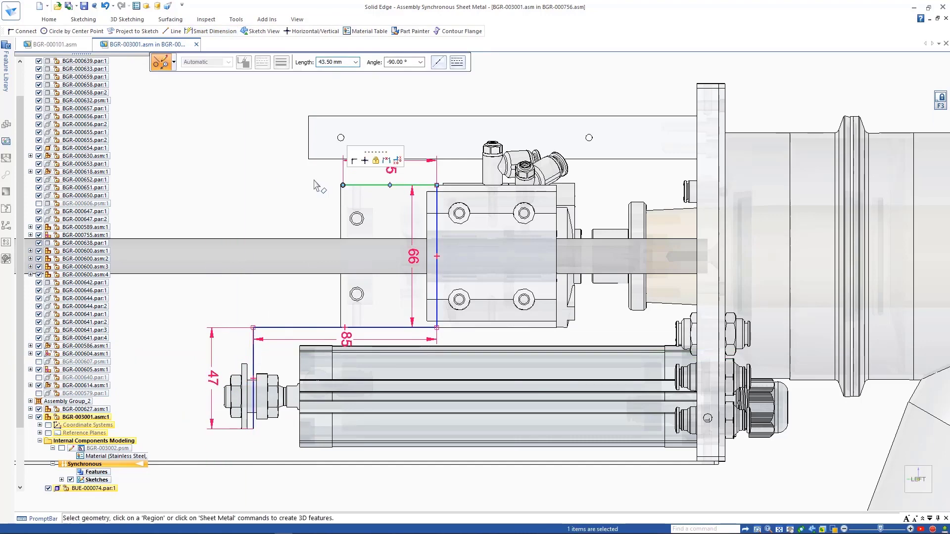
{"action": "key", "text": "Escape"}
{"action": "key", "text": "c"}
{"action": "left_click", "coordinate": [339, 192]}
{"action": "key", "text": "ctrl+i"}
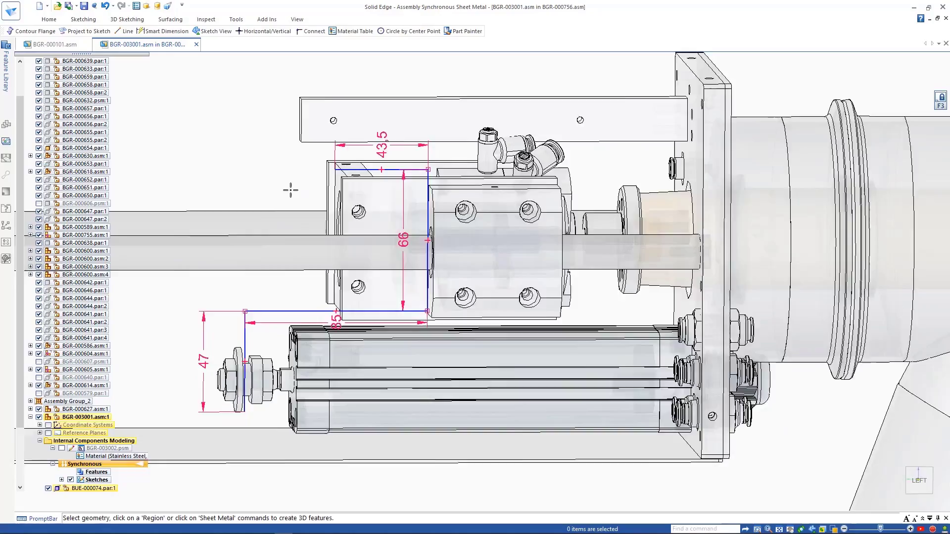
- Build a contour flange from the sketch chain and apply Break Corner rounding
{"action": "right_click_drag", "start_coordinate": [327, 192], "coordinate": [327, 160]}
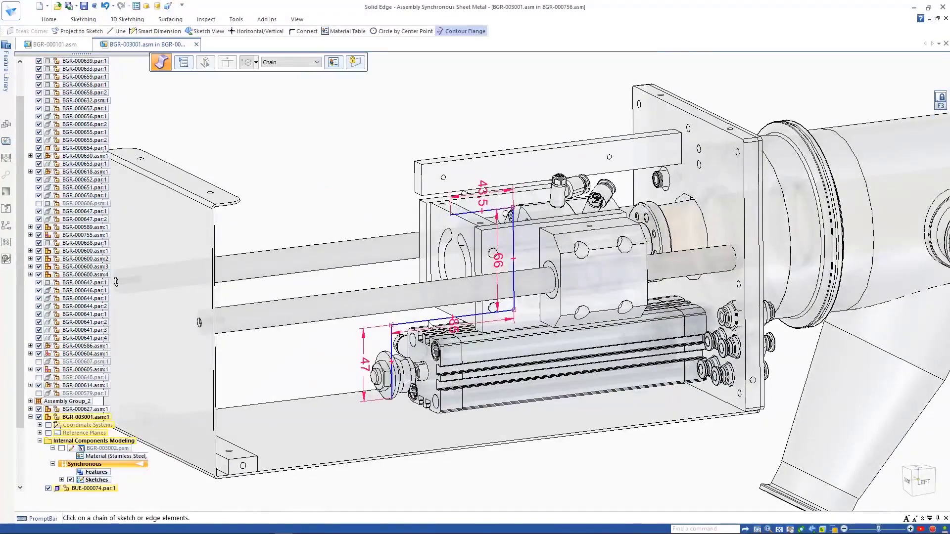
{"action": "left_click", "coordinate": [466, 323]}
{"action": "right_click", "coordinate": [466, 323]}
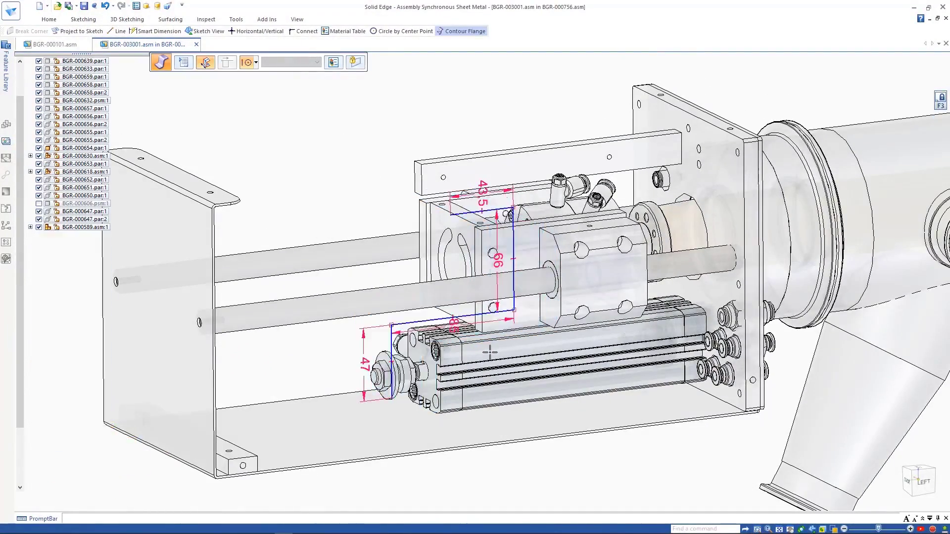
{"action": "key", "text": "Escape"}
{"action": "left_click", "coordinate": [31, 31]}
{"action": "key", "text": "Escape"}
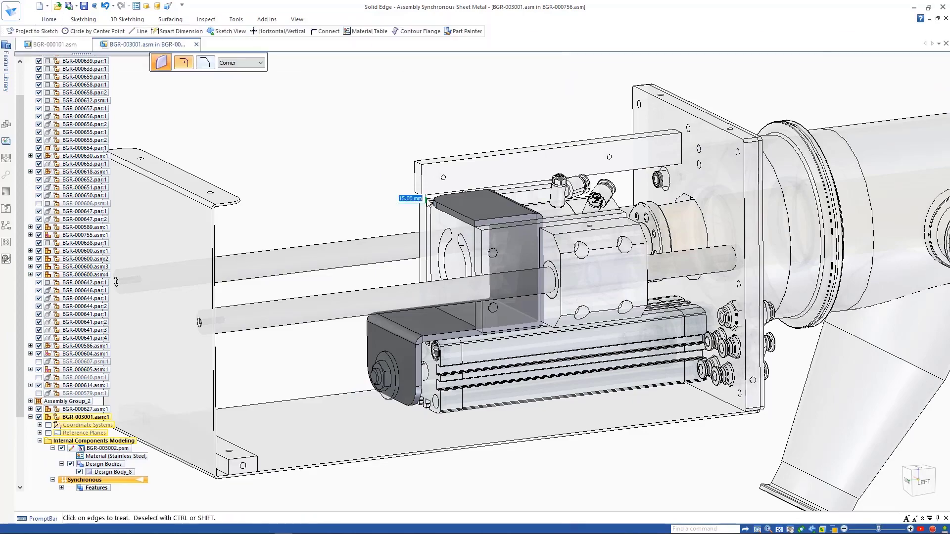
- Sketch a 25 mm circle on the bracket face and project it into a hole
{"action": "mouse_move", "coordinate": [357, 200]}
{"action": "right_mouse_down"}
{"action": "mouse_move", "coordinate": [327, 171]}
{"action": "mouse_move", "coordinate": [394, 226]}
{"action": "right_mouse_up"}
{"action": "left_click", "coordinate": [445, 296]}
{"action": "left_click", "coordinate": [394, 226]}
{"action": "left_click", "coordinate": [402, 271]}
{"action": "scroll", "coordinate": [415, 283], "scroll_direction": "up", "scroll_amount": 4}
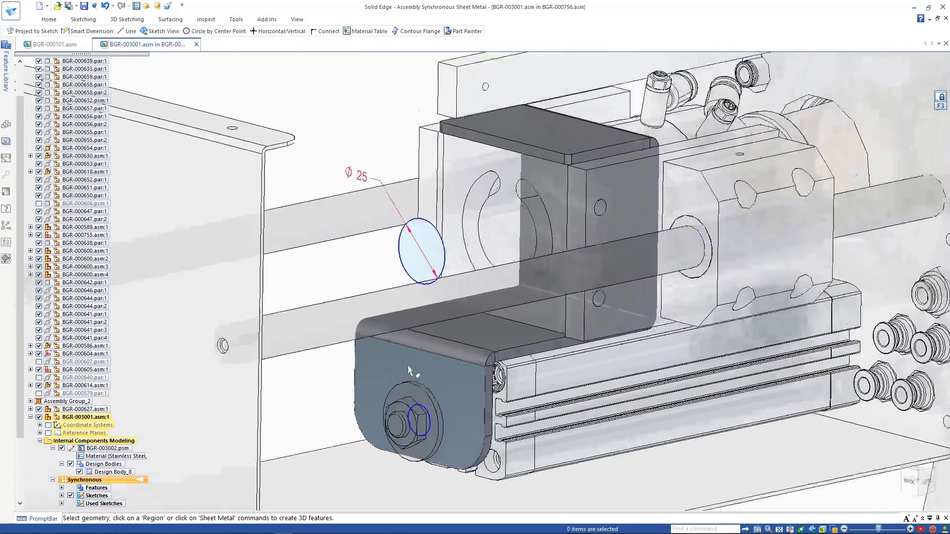
{"action": "left_click", "coordinate": [435, 454]}
{"action": "left_click", "coordinate": [427, 253]}
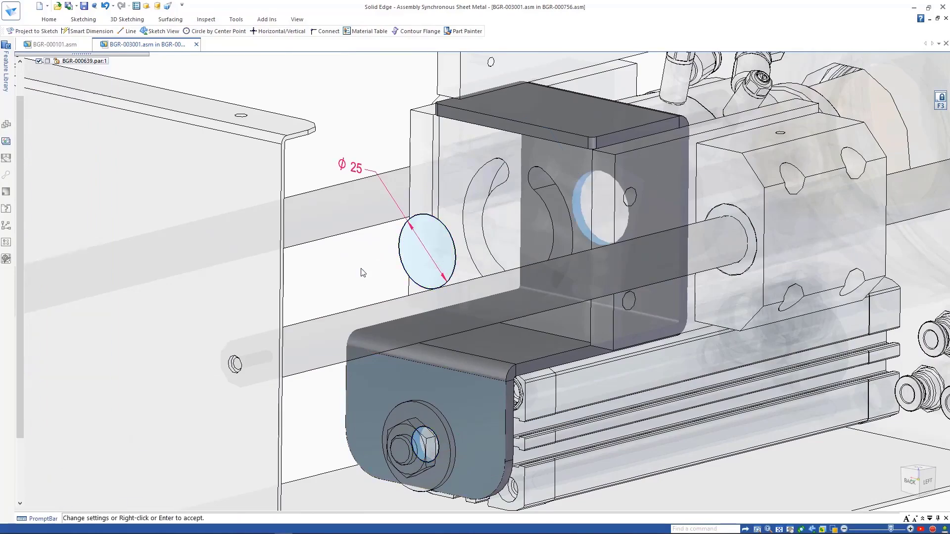
- Project an edge onto the top face and cut holes through it
{"action": "right_click_drag", "start_coordinate": [360, 245], "coordinate": [376, 275]}
{"action": "left_click", "coordinate": [377, 275]}
{"action": "left_click", "coordinate": [475, 134]}
{"action": "middle_click_drag", "start_coordinate": [556, 136], "coordinate": [616, 372]}
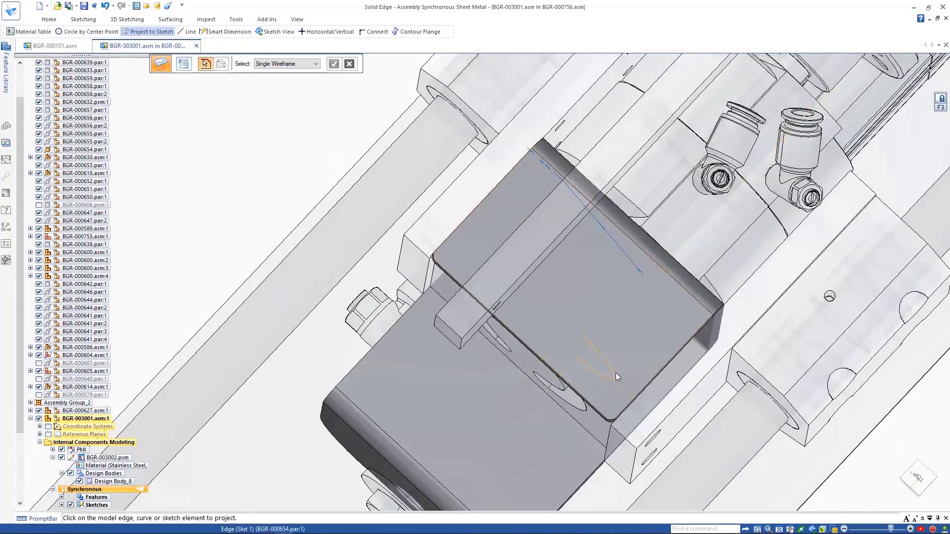
{"action": "left_click", "coordinate": [463, 263]}
{"action": "mouse_move", "coordinate": [520, 223]}
{"action": "middle_mouse_down"}
{"action": "mouse_move", "coordinate": [609, 311]}
{"action": "mouse_move", "coordinate": [520, 245]}
{"action": "middle_mouse_up"}
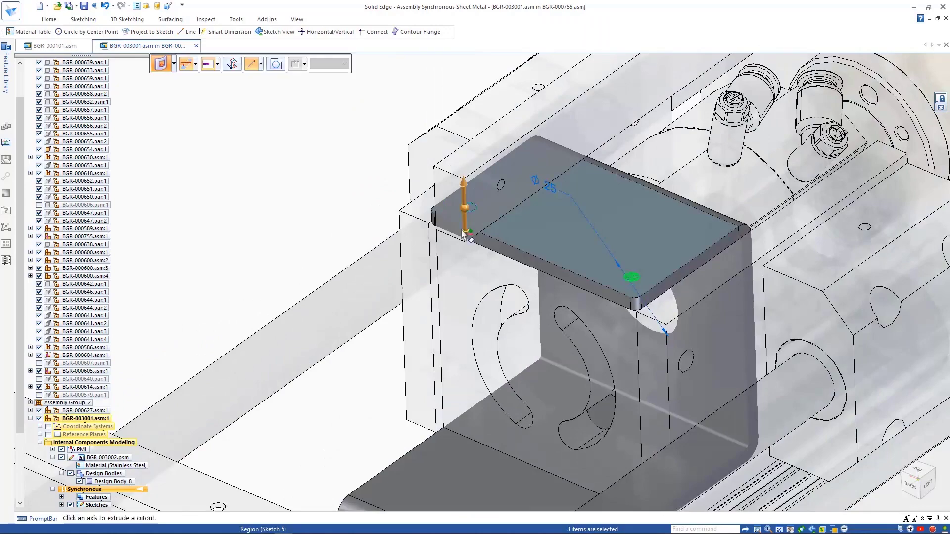
{"action": "left_click", "coordinate": [465, 274]}
{"action": "scroll", "coordinate": [349, 196], "scroll_direction": "down", "scroll_amount": 5}
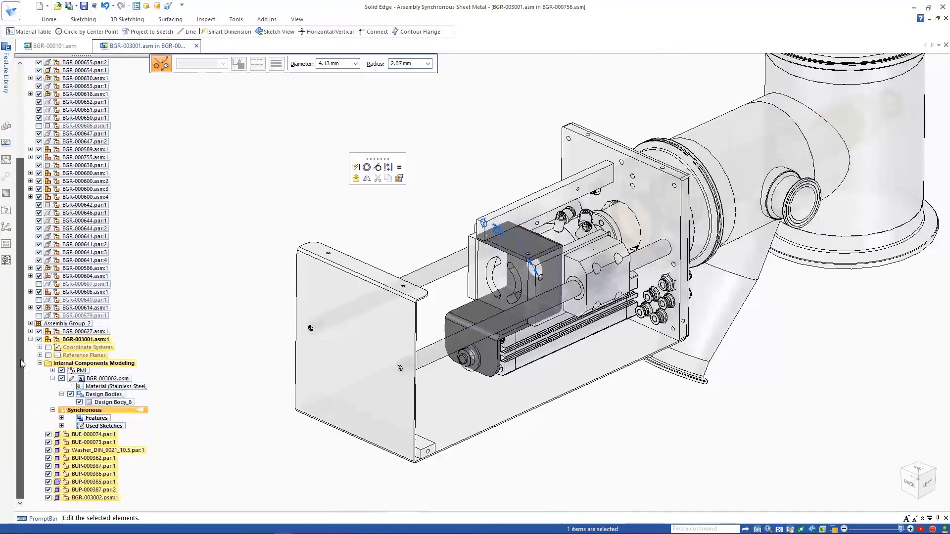
- Check the bracket's material table and gage properties, then expand the Features list
{"action": "left_click", "coordinate": [115, 386]}
{"action": "right_click", "coordinate": [114, 386]}
{"action": "left_click", "coordinate": [156, 355]}
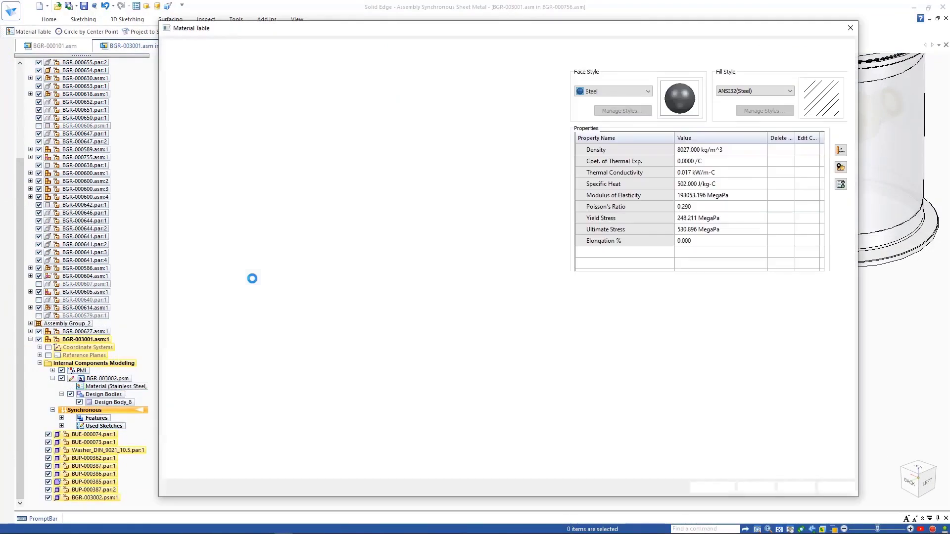
{"action": "left_click", "coordinate": [259, 45]}
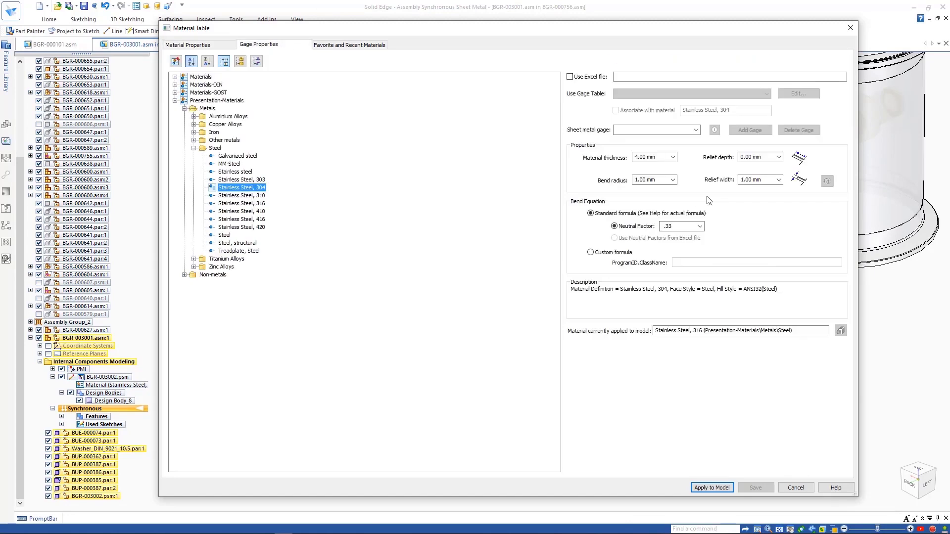
{"action": "left_click", "coordinate": [711, 488]}
{"action": "left_click", "coordinate": [61, 417]}
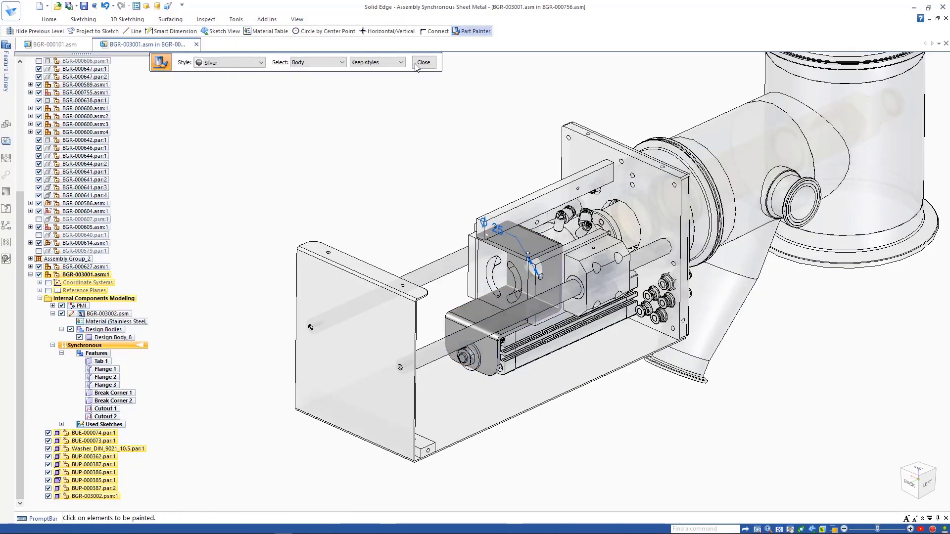
- Close sheet metal modeling, then process and accept relationships with Assembly Relationship Assistant
{"action": "left_click", "coordinate": [849, 43]}
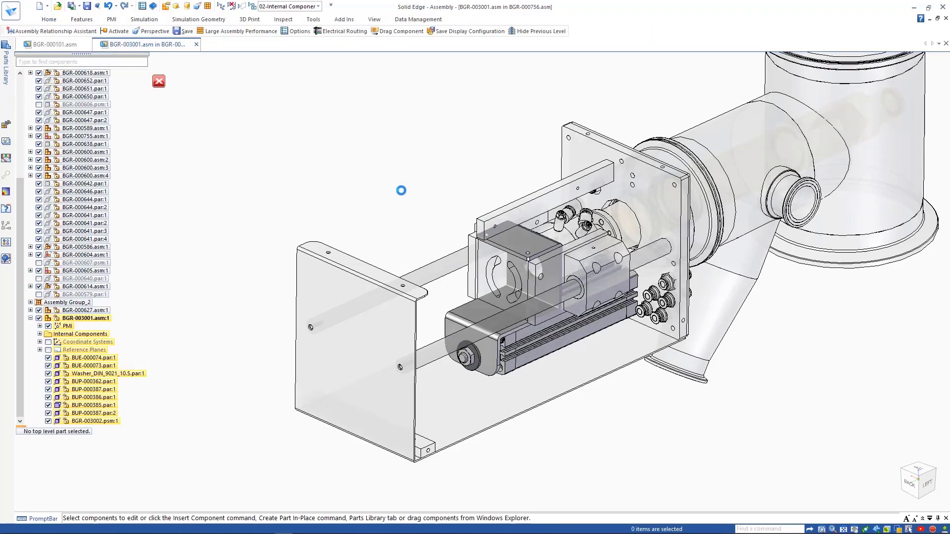
{"action": "left_click", "coordinate": [555, 220]}
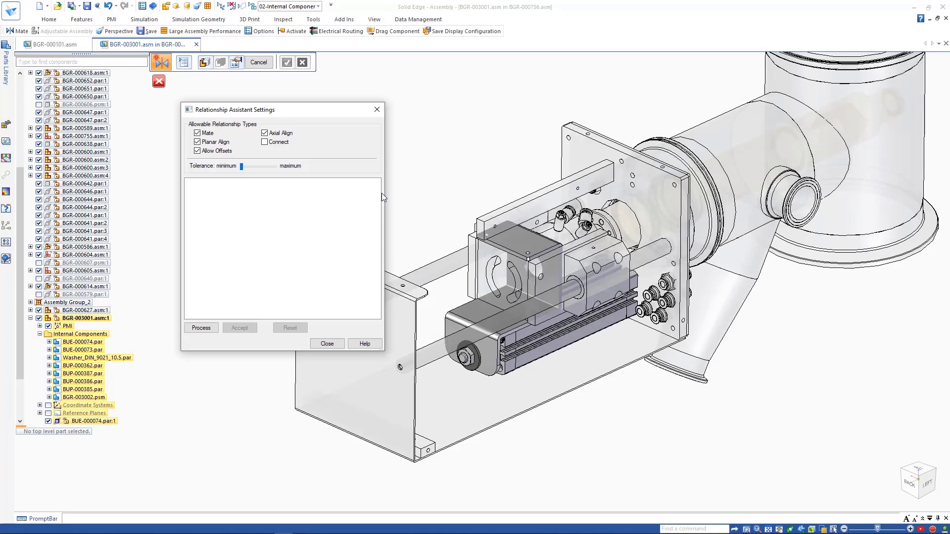
{"action": "left_click", "coordinate": [201, 328]}
{"action": "left_click", "coordinate": [239, 328]}
{"action": "left_click", "coordinate": [326, 343]}
{"action": "left_click", "coordinate": [259, 63]}
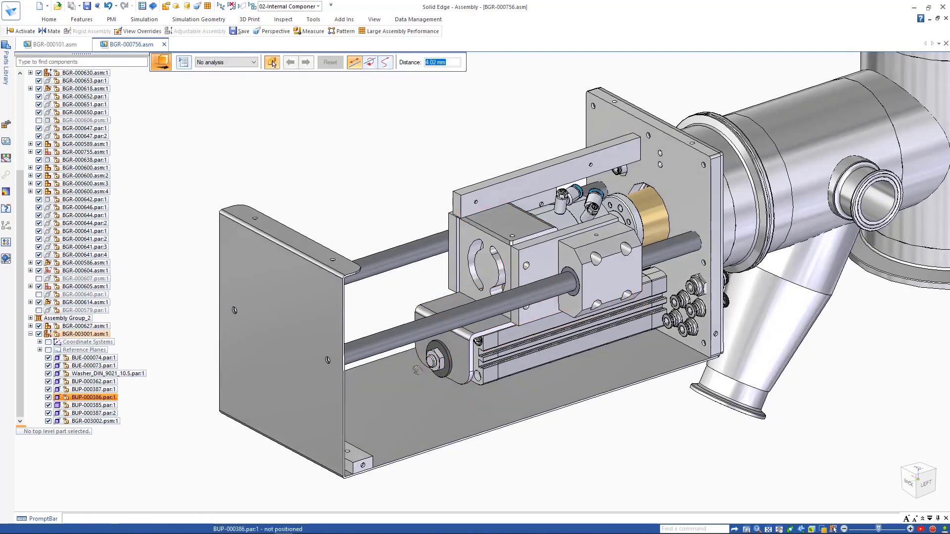
- Find BGR-000652.par:1 by searching G652 and open it in its own tab
{"action": "key", "text": "Escape"}
{"action": "type", "text": "B"}
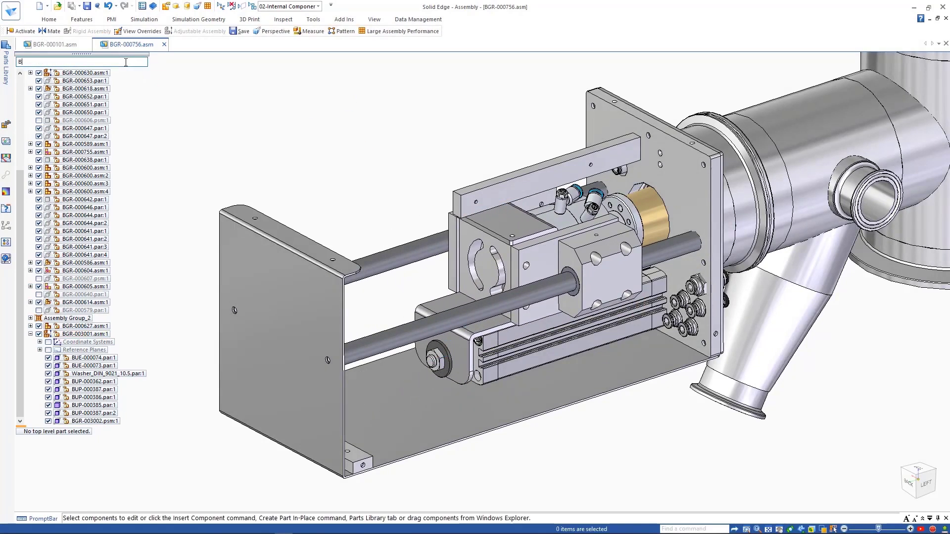
{"action": "type", "text": "GR-000579.par:1"}
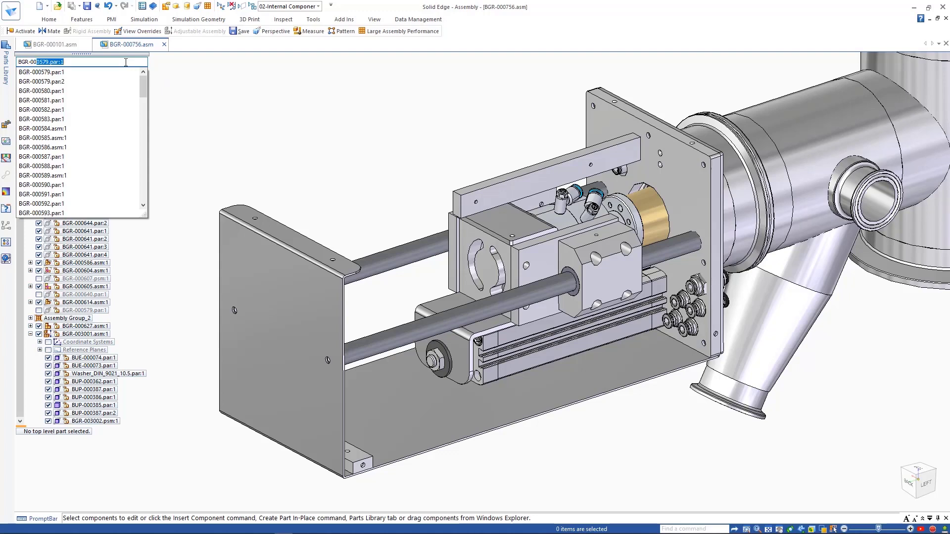
{"action": "type", "text": "652"}
{"action": "key", "text": "Return"}
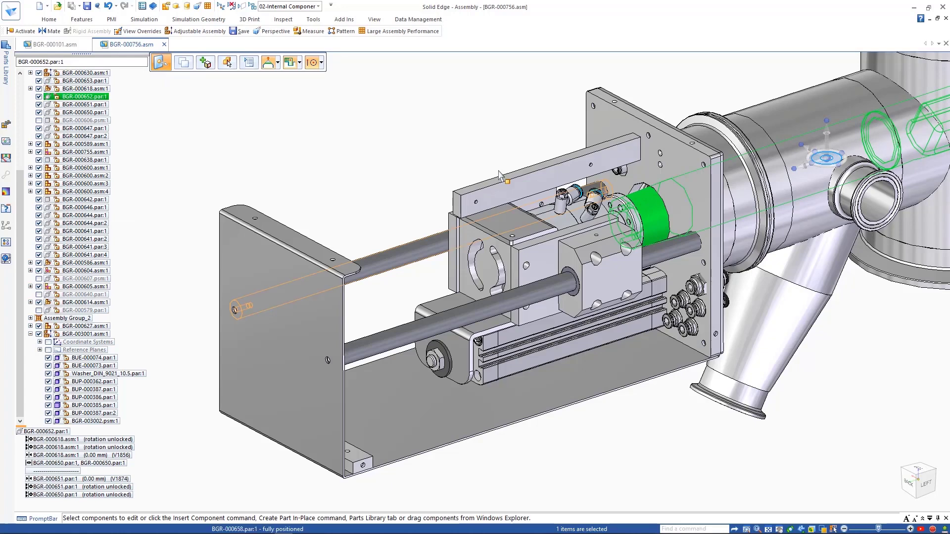
{"action": "right_click", "coordinate": [450, 155]}
{"action": "left_click", "coordinate": [491, 301]}
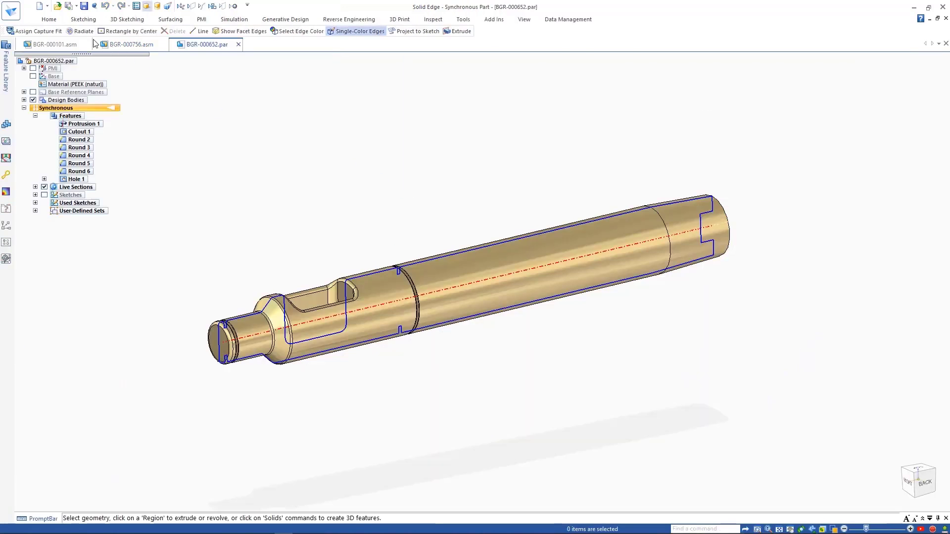
- Start Radiate on the shaft's coaxial faces, leaving out the long cylinder face
{"action": "left_click", "coordinate": [49, 19]}
{"action": "left_click", "coordinate": [438, 60]}
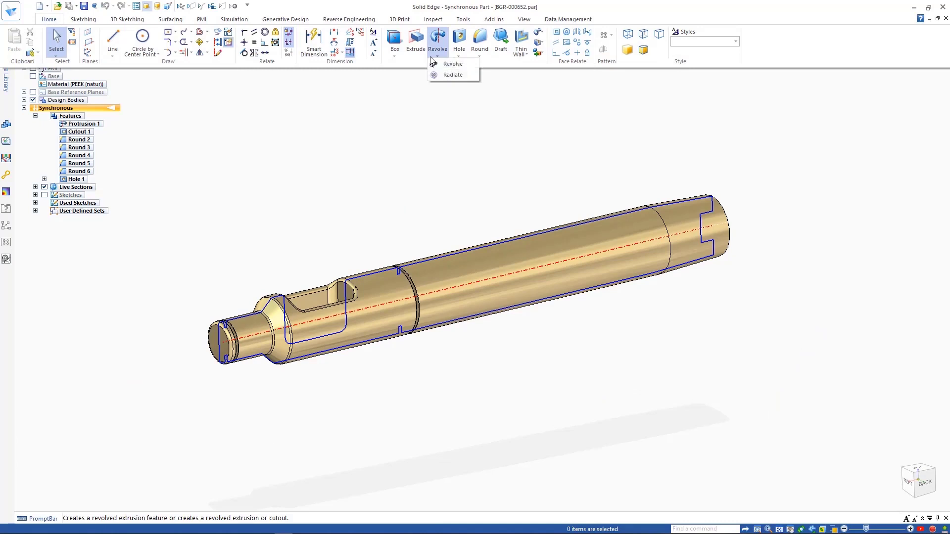
{"action": "left_click", "coordinate": [449, 77]}
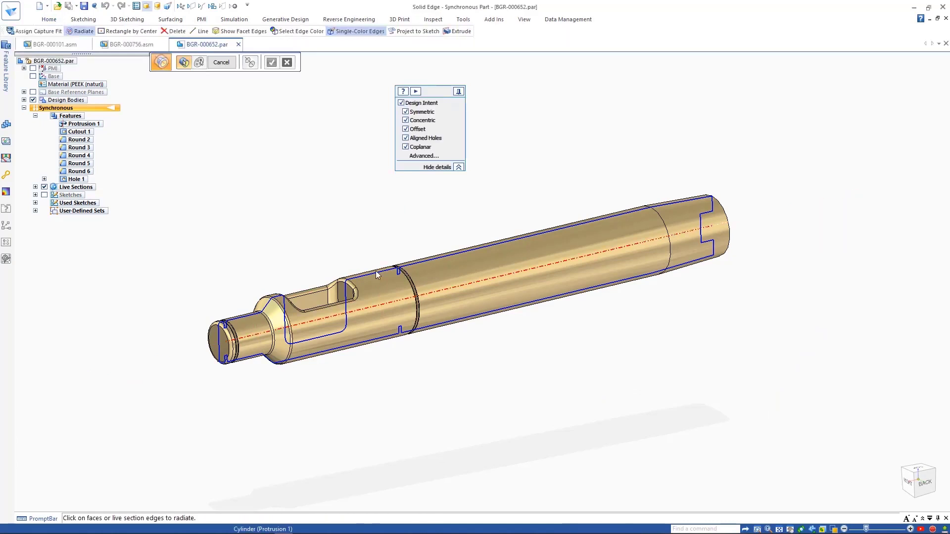
{"action": "left_click", "coordinate": [378, 284]}
{"action": "left_click", "coordinate": [251, 62]}
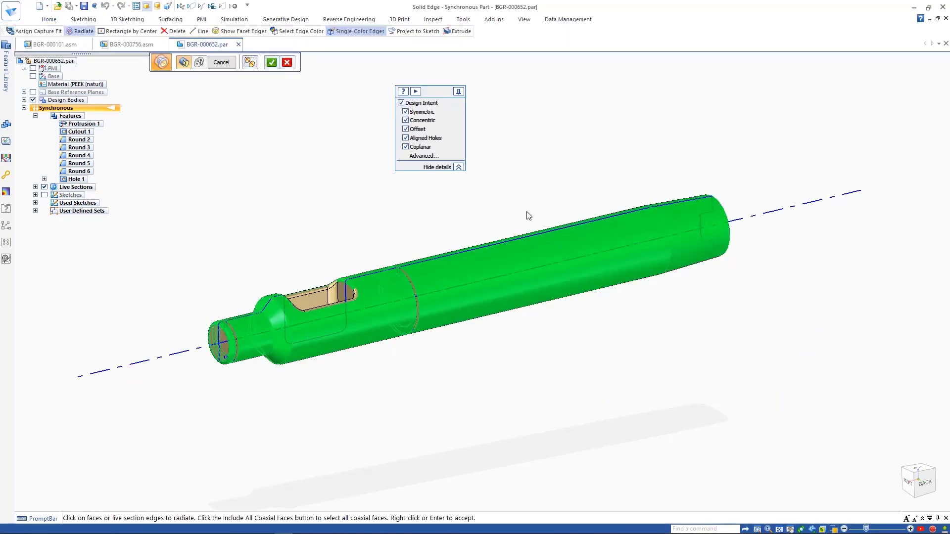
{"action": "left_click", "coordinate": [544, 249]}
{"action": "scroll", "coordinate": [385, 266], "scroll_direction": "up", "scroll_amount": 5}
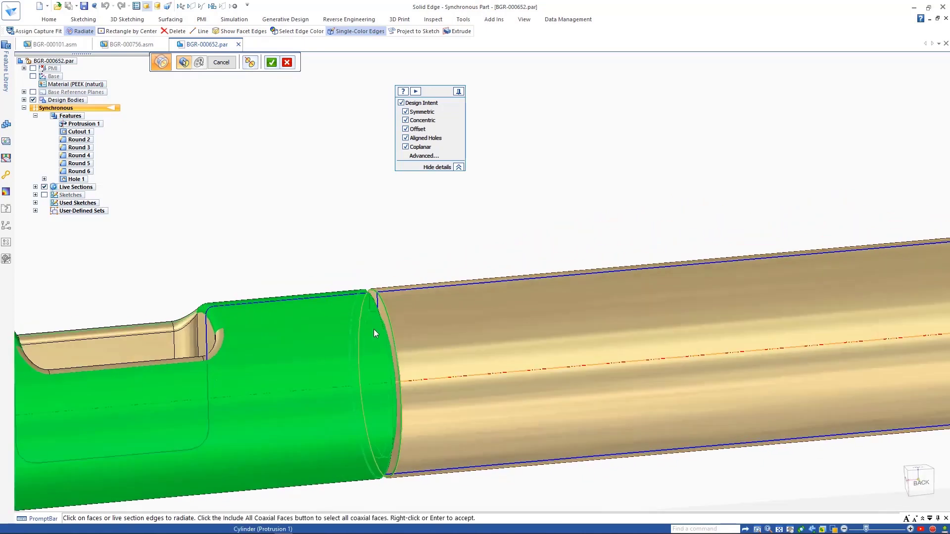
{"action": "scroll", "coordinate": [369, 318], "scroll_direction": "down", "scroll_amount": 6}
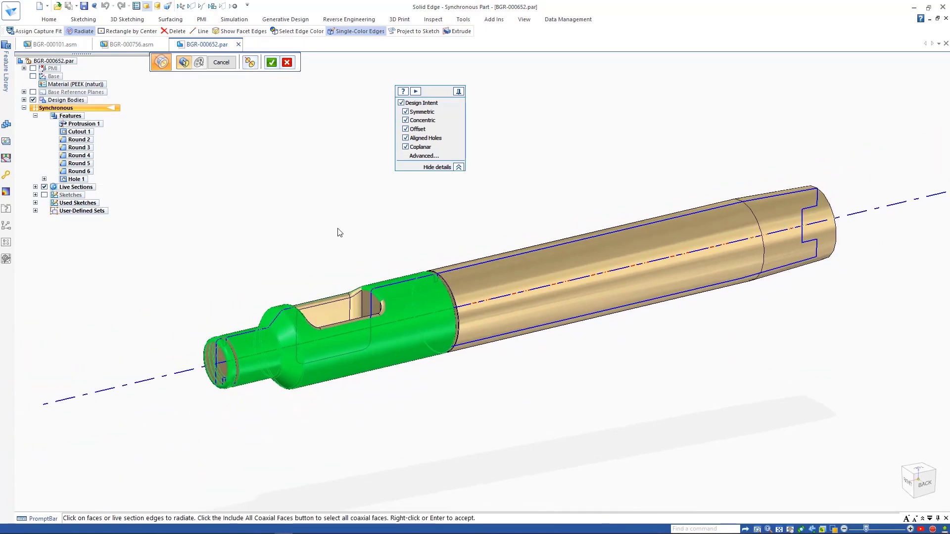
{"action": "key", "text": "Return"}
- Add the shaft cutout as a moving face and grab the radius handle to resize
{"action": "mouse_move", "coordinate": [404, 312]}
{"action": "left_mouse_down"}
{"action": "mouse_move", "coordinate": [416, 285]}
{"action": "mouse_move", "coordinate": [386, 245]}
{"action": "left_mouse_up"}
{"action": "key", "text": "Escape"}
{"action": "left_click", "coordinate": [201, 62]}
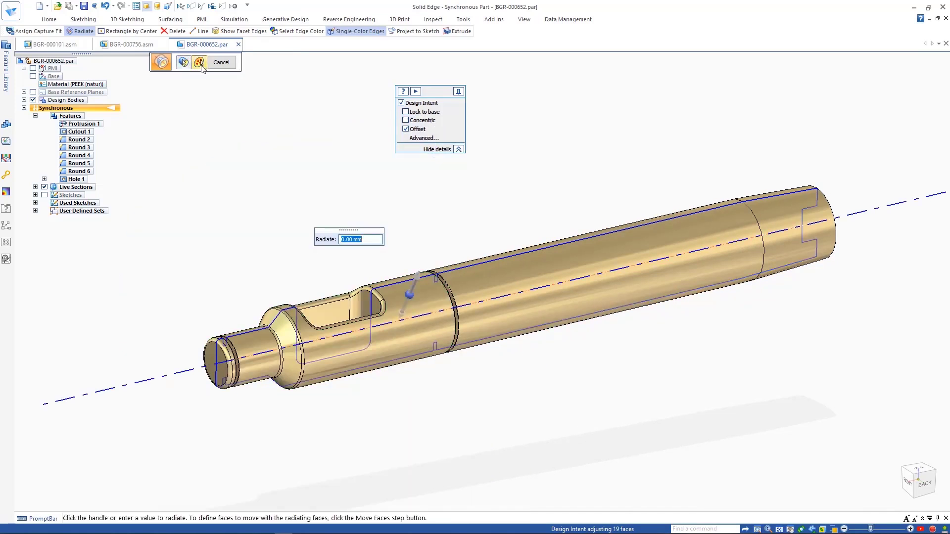
{"action": "middle_click_drag", "start_coordinate": [334, 198], "coordinate": [334, 237]}
{"action": "left_click", "coordinate": [355, 379]}
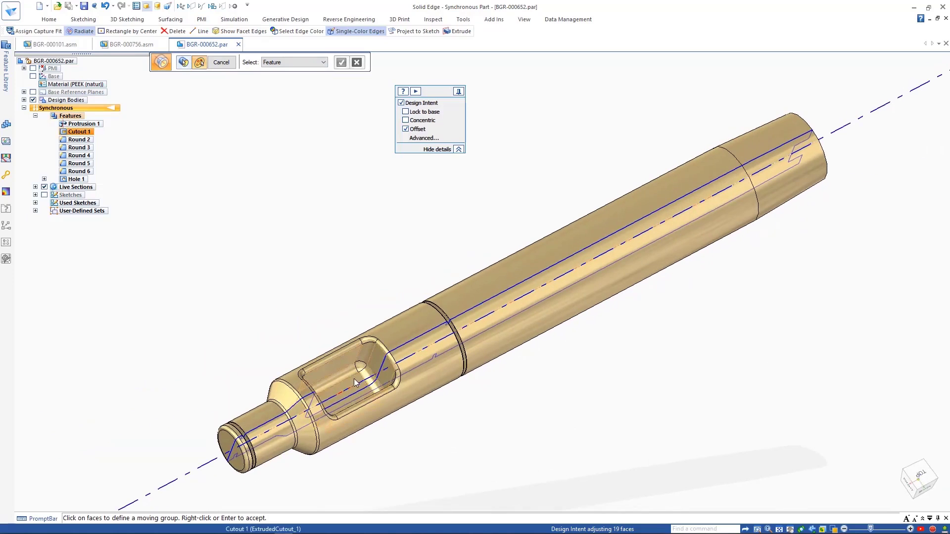
{"action": "middle_click_drag", "start_coordinate": [350, 365], "coordinate": [356, 282]}
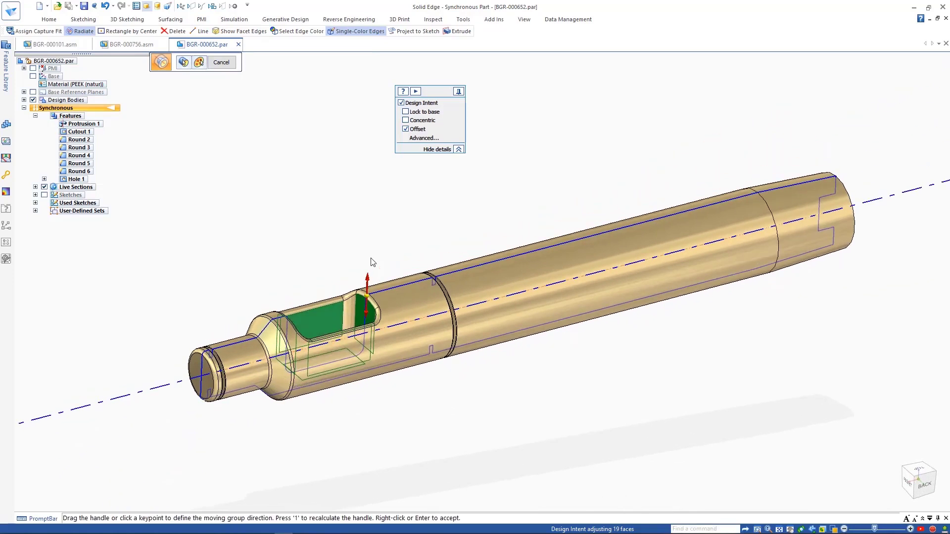
{"action": "key", "text": "Escape"}
{"action": "left_click", "coordinate": [403, 300]}
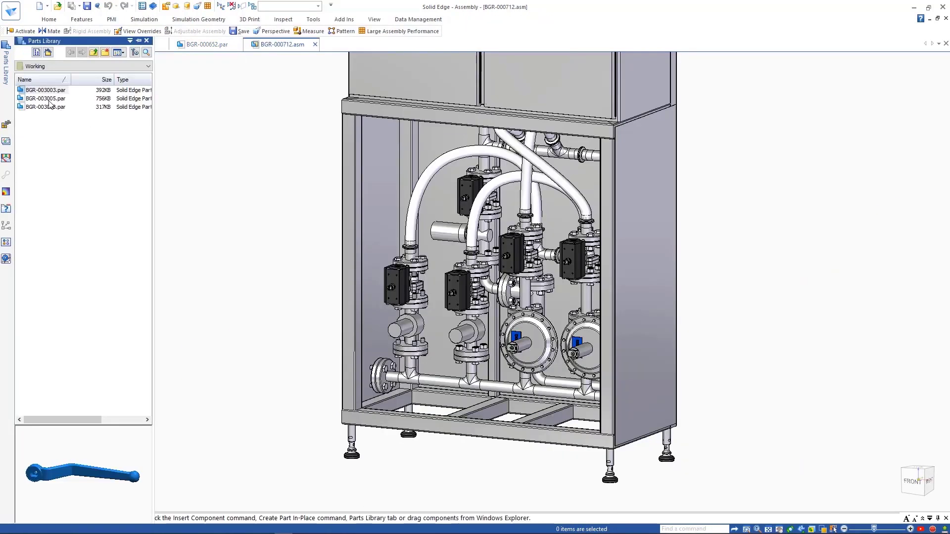
- Open handwheel BGR-003005 and bring up its captured relationships with Assign Capture Fit
{"action": "left_click", "coordinate": [225, 223]}
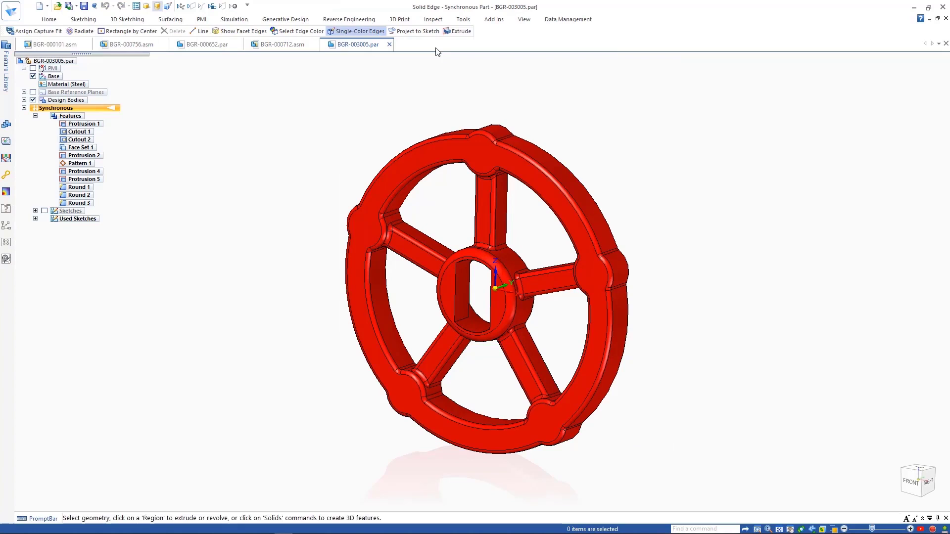
{"action": "left_click", "coordinate": [463, 19]}
{"action": "left_click", "coordinate": [455, 34]}
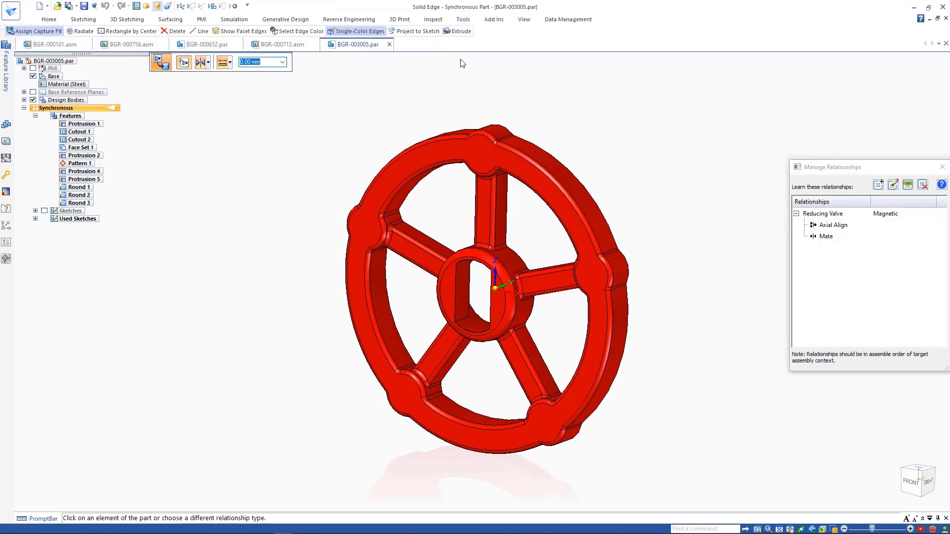
- Add a Planar Align to the Reducing Valve set and return to BGR-000712.asm
{"action": "left_click", "coordinate": [838, 226]}
{"action": "left_click", "coordinate": [825, 214]}
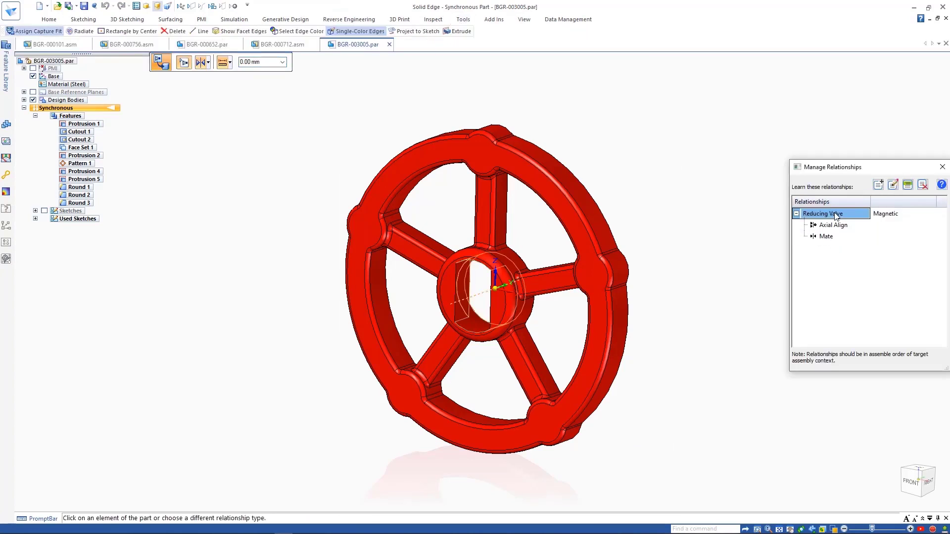
{"action": "left_click", "coordinate": [893, 187]}
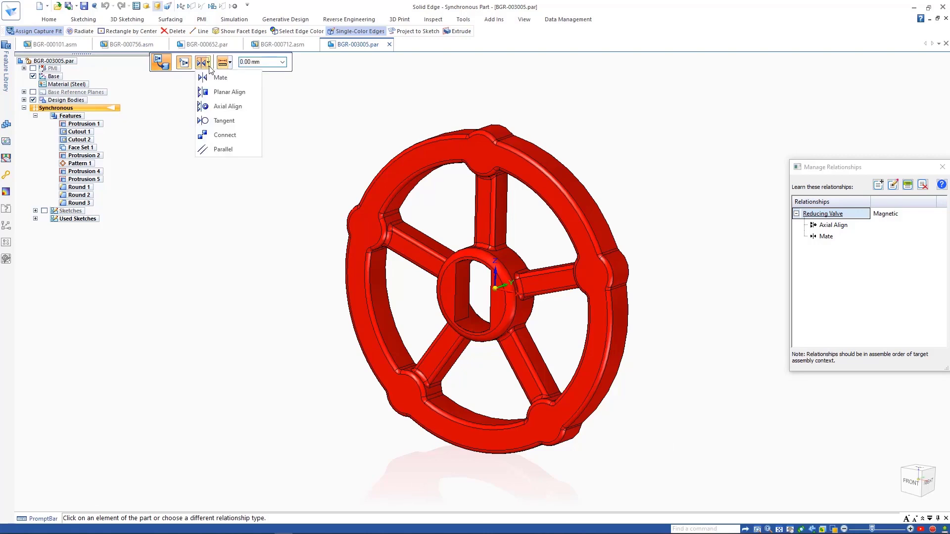
{"action": "left_click", "coordinate": [223, 92]}
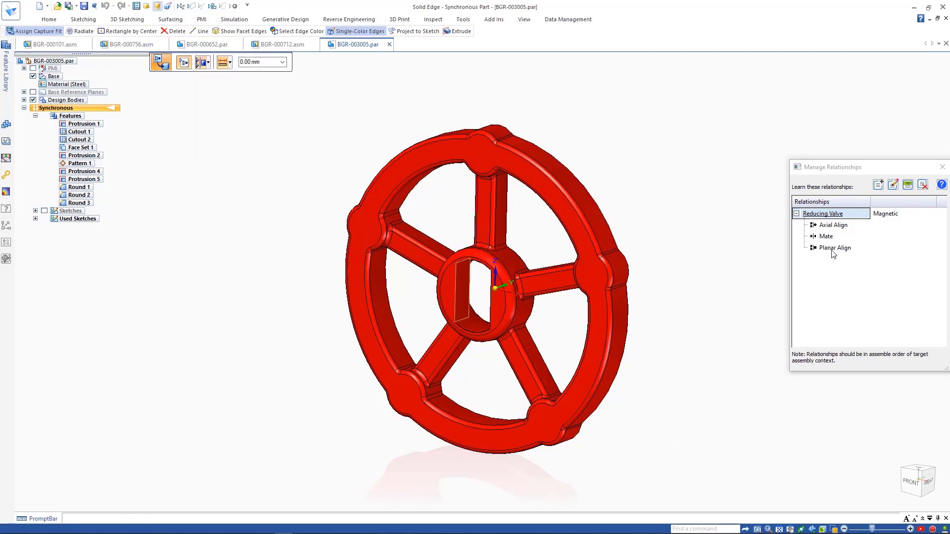
{"action": "key", "text": "Escape"}
{"action": "left_click", "coordinate": [282, 45]}
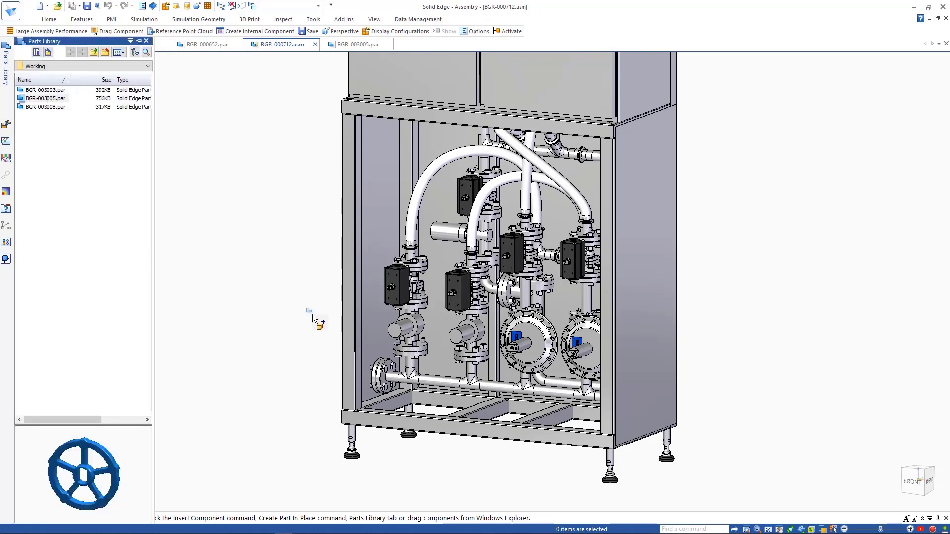
- Place BGR-003005 handwheels onto the matching reducing valves using the Reducing Valve relationships
{"action": "left_click_drag", "start_coordinate": [314, 320], "coordinate": [313, 320]}
{"action": "left_click", "coordinate": [860, 189]}
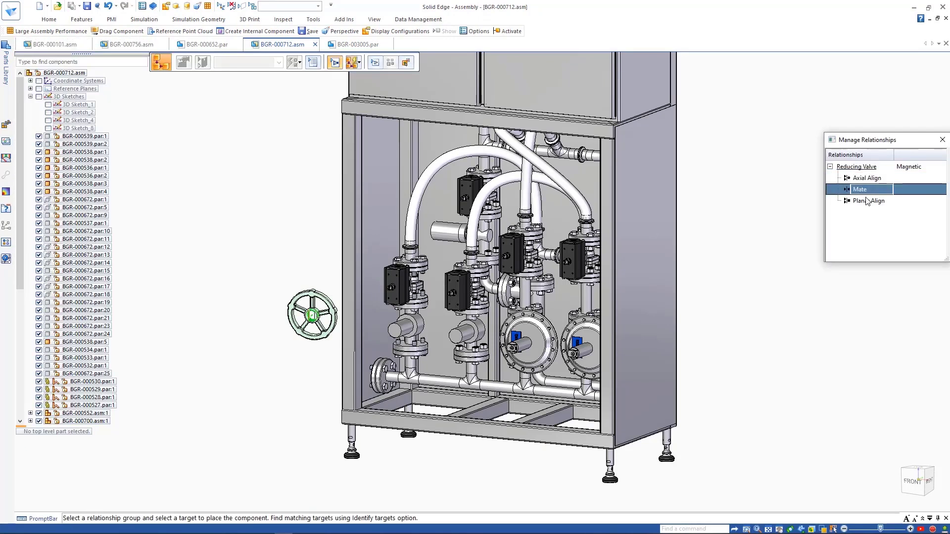
{"action": "left_click", "coordinate": [861, 168]}
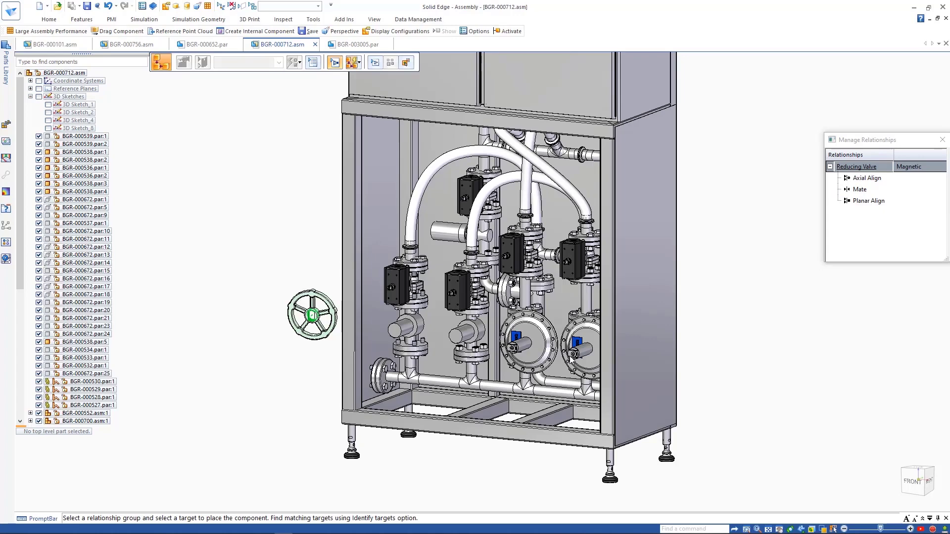
{"action": "left_click", "coordinate": [313, 315]}
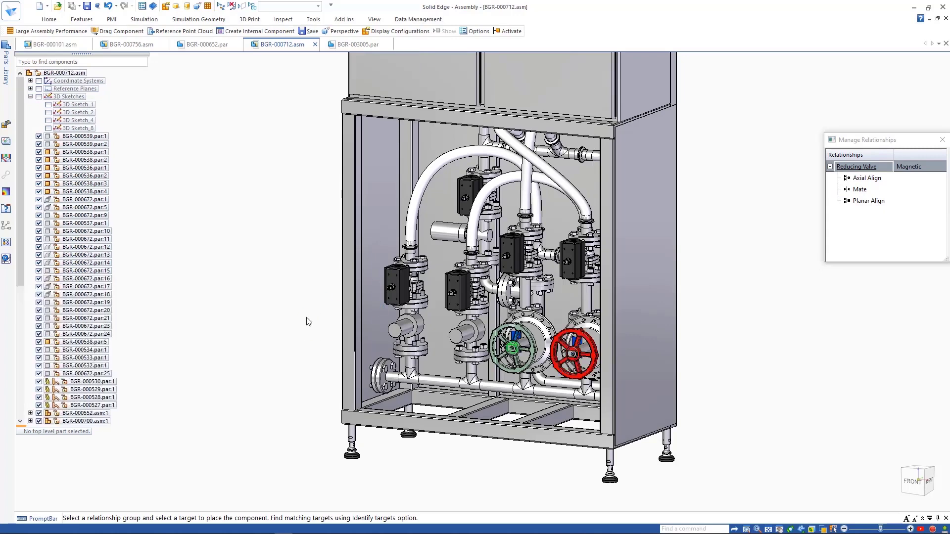
- Fit the lever handle onto all matching valves via the Valve relationships
{"action": "left_click", "coordinate": [6, 83]}
{"action": "left_click", "coordinate": [45, 99]}
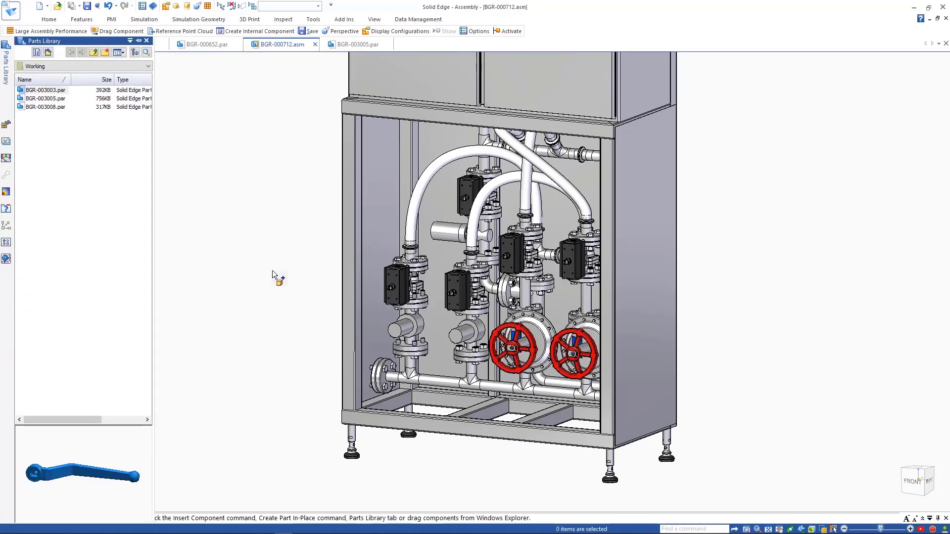
{"action": "left_click_drag", "start_coordinate": [81, 475], "coordinate": [286, 289]}
{"action": "left_click", "coordinate": [830, 167]}
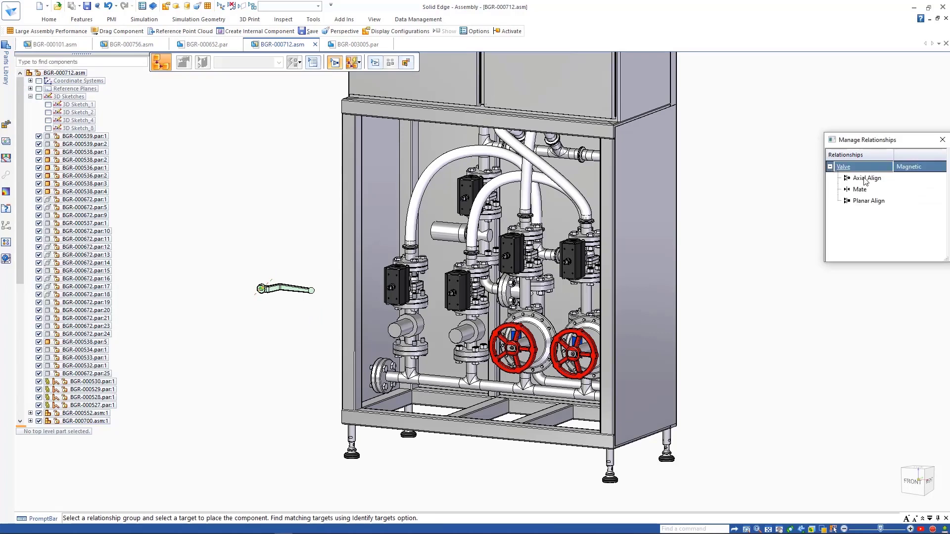
{"action": "left_click", "coordinate": [374, 63]}
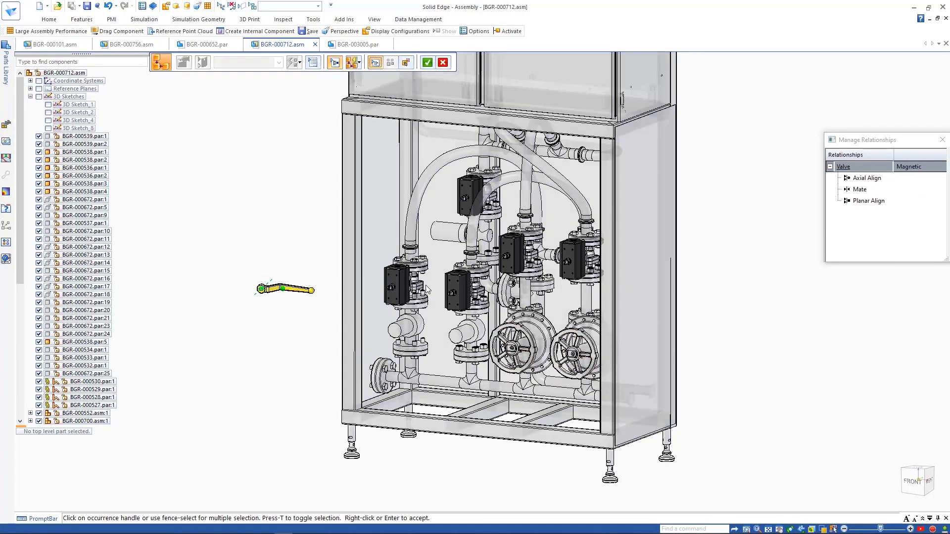
{"action": "left_click", "coordinate": [427, 63]}
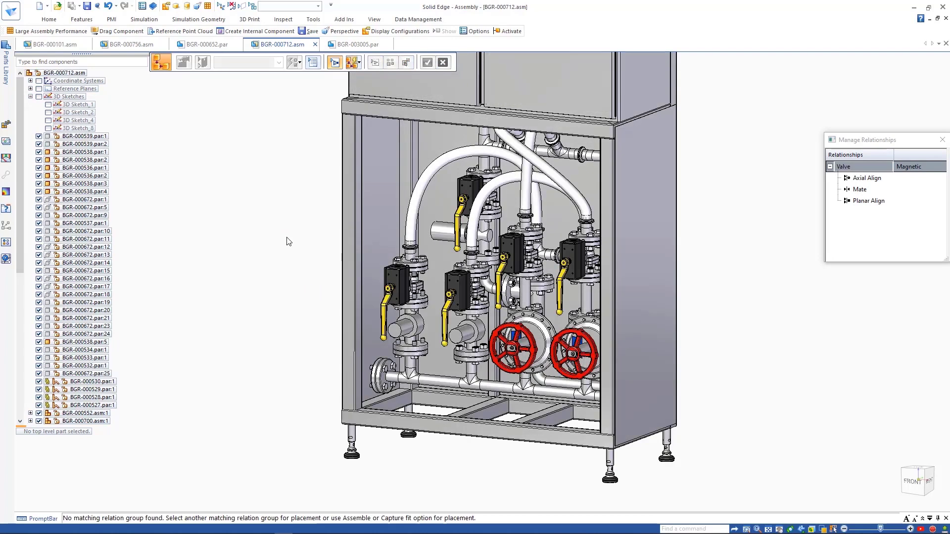
- Insert nut BGR-003008 and fence-toggle its target locations across the valve unit
{"action": "key", "text": "Escape"}
{"action": "left_click", "coordinate": [6, 72]}
{"action": "left_click_drag", "start_coordinate": [44, 107], "coordinate": [274, 285]}
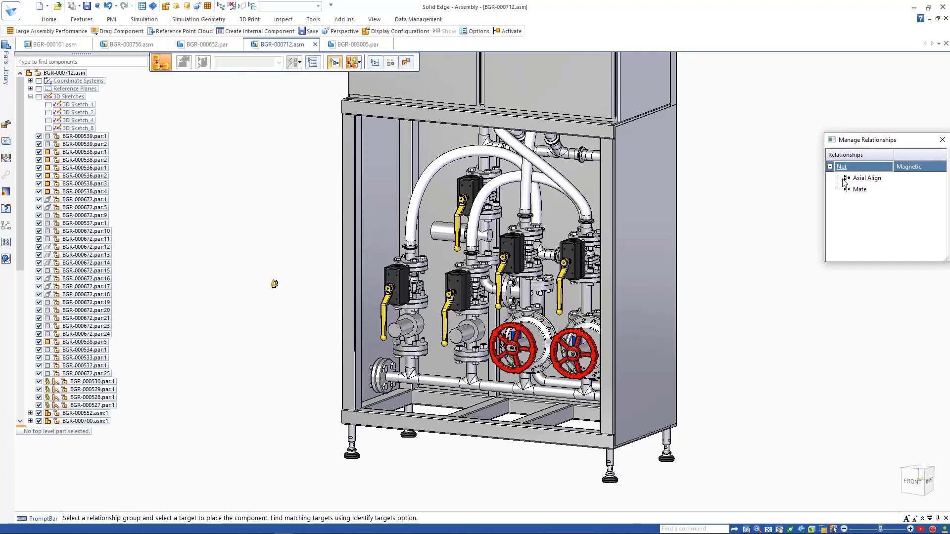
{"action": "left_click", "coordinate": [375, 62]}
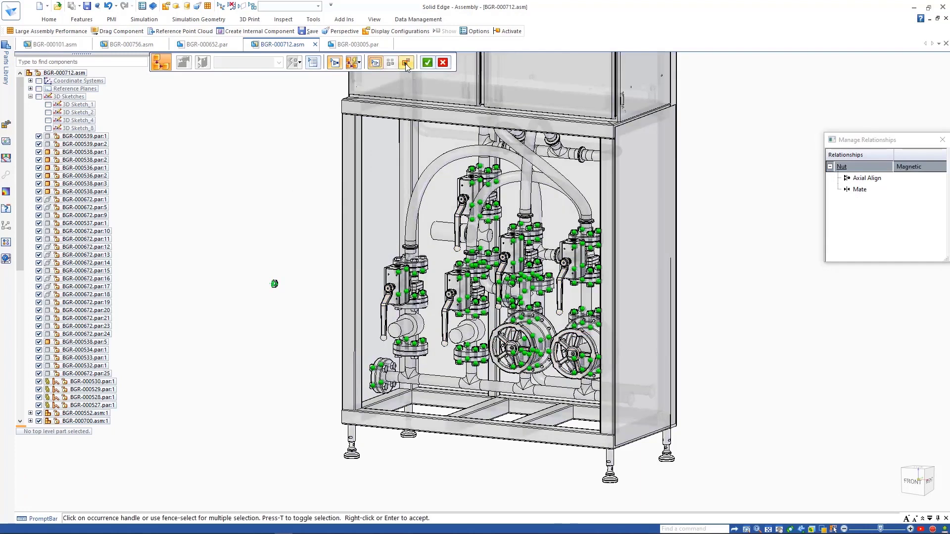
{"action": "left_click", "coordinate": [407, 64]}
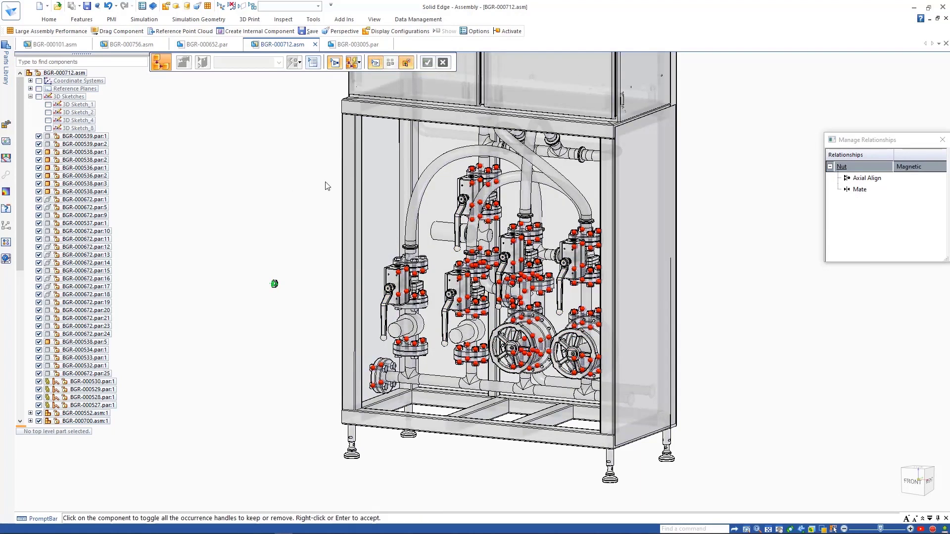
{"action": "left_click_drag", "start_coordinate": [325, 186], "coordinate": [438, 422]}
{"action": "left_click_drag", "start_coordinate": [325, 185], "coordinate": [438, 422]}
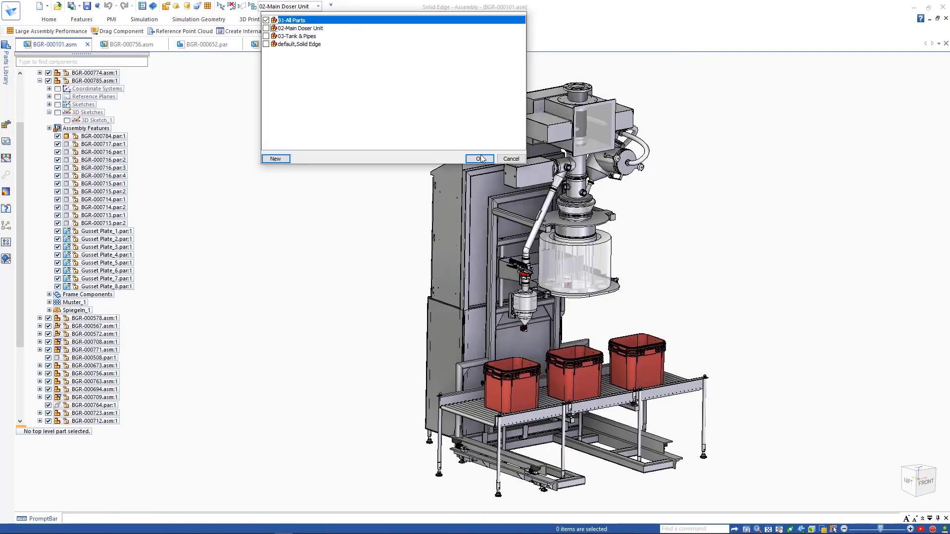
- Reference the Factory.pts scan as a PTS point cloud, accept density, and orbit the plant
{"action": "left_click", "coordinate": [480, 159]}
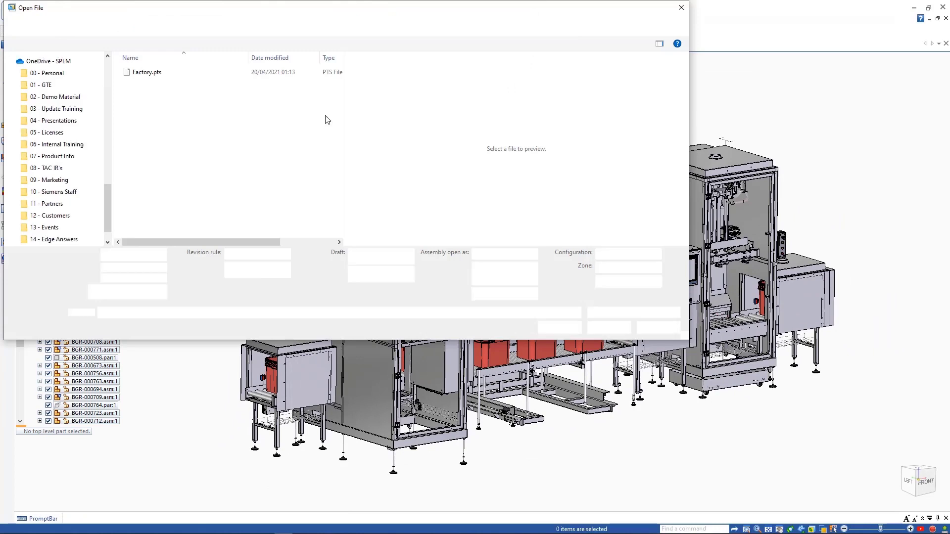
{"action": "left_click", "coordinate": [668, 312]}
{"action": "left_click", "coordinate": [634, 337]}
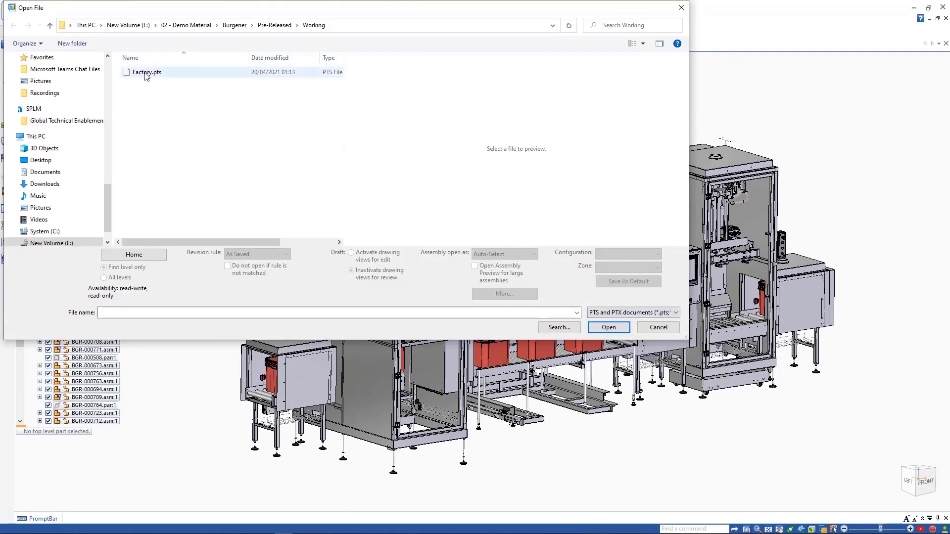
{"action": "left_click", "coordinate": [146, 72]}
{"action": "left_click", "coordinate": [609, 326]}
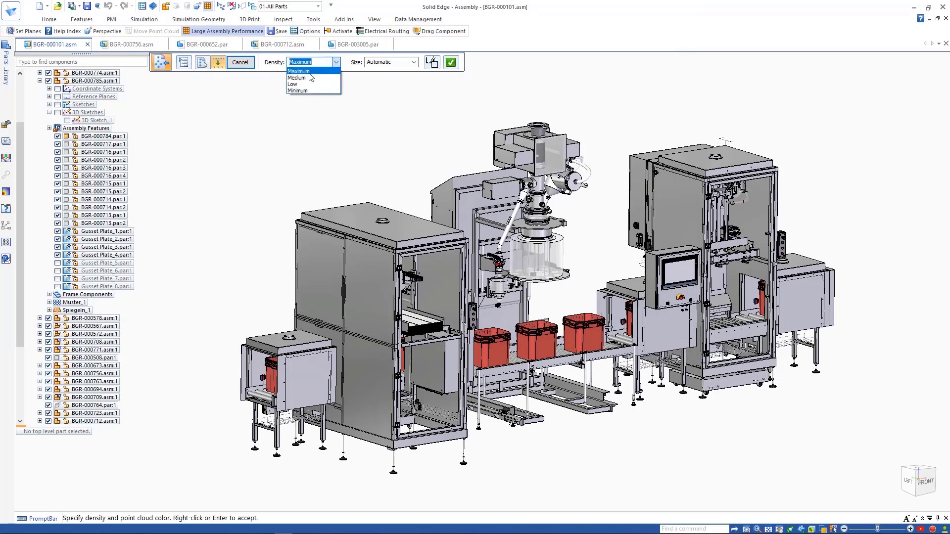
{"action": "left_click", "coordinate": [452, 63]}
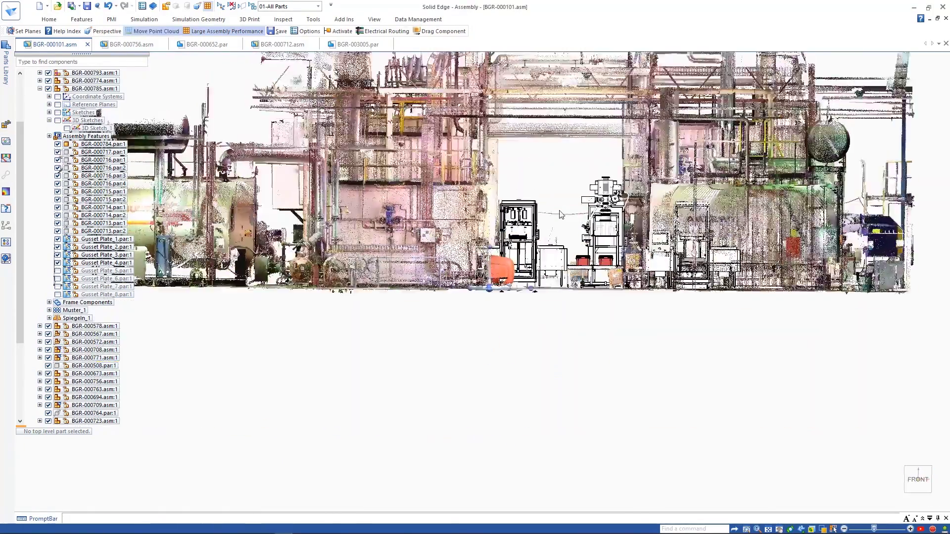
{"action": "middle_click_drag", "start_coordinate": [524, 287], "coordinate": [490, 386]}
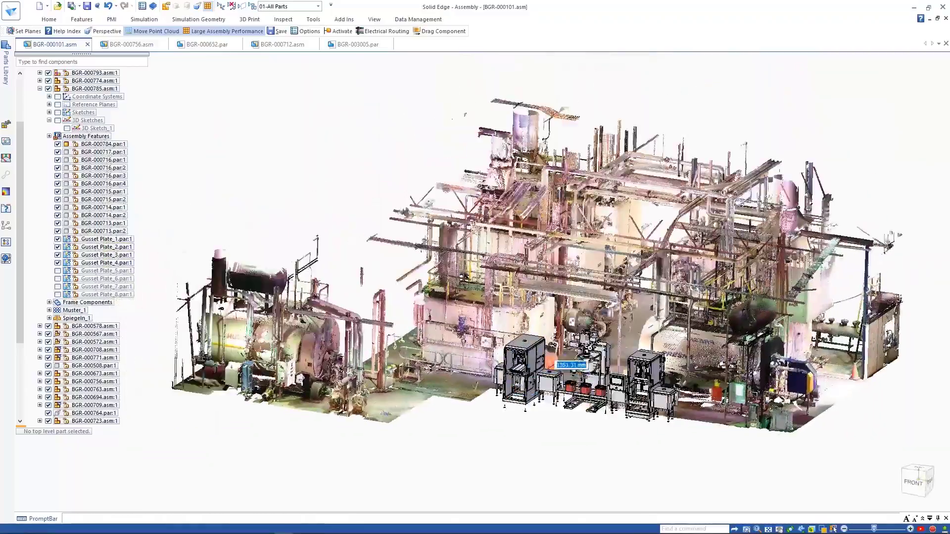
{"action": "middle_click_drag", "start_coordinate": [489, 334], "coordinate": [331, 217]}
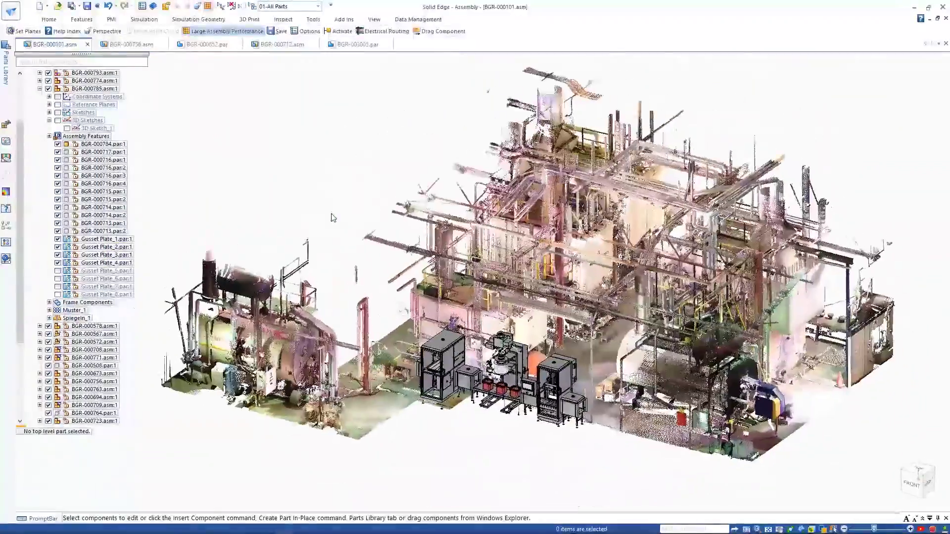
- Finish clipping the scan top and restore the 01-All Parts display configuration
{"action": "left_click", "coordinate": [465, 384]}
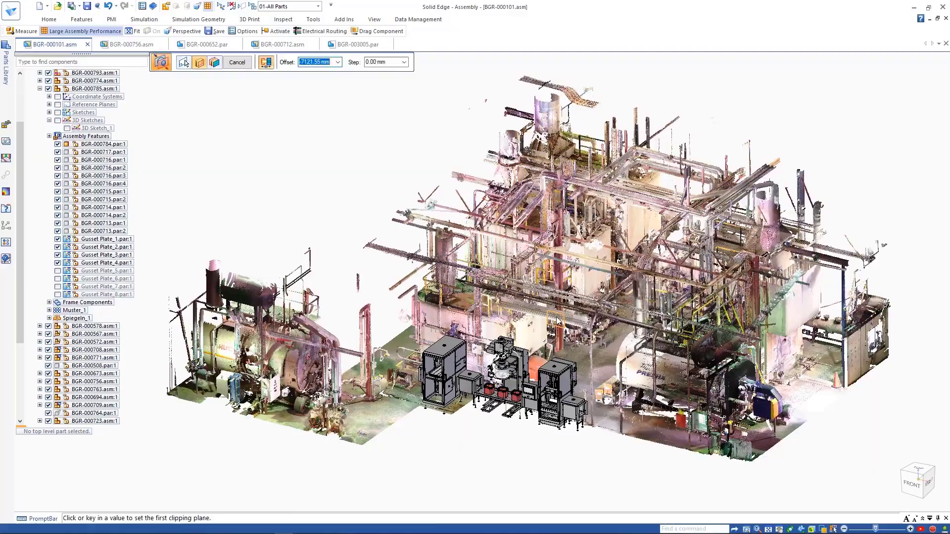
{"action": "middle_click_drag", "start_coordinate": [459, 166], "coordinate": [372, 207]}
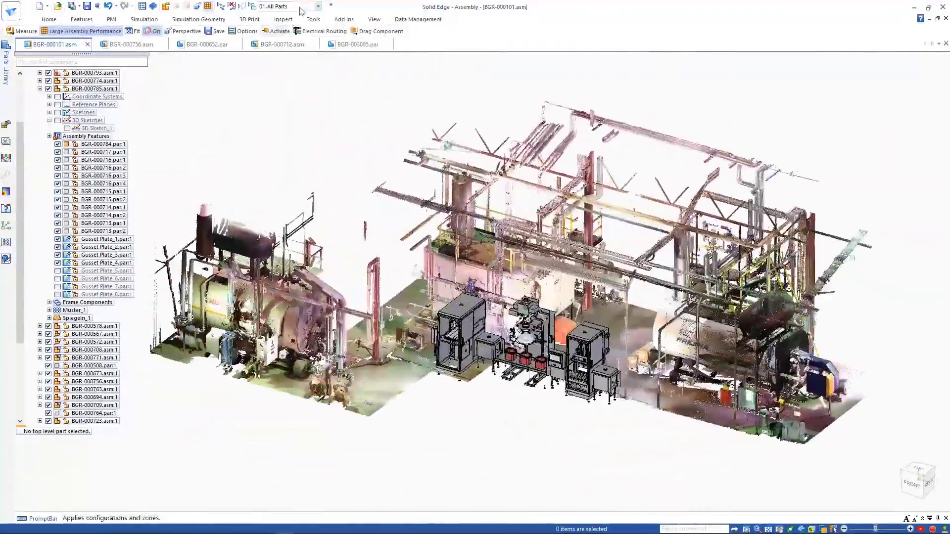
{"action": "left_click", "coordinate": [302, 11]}
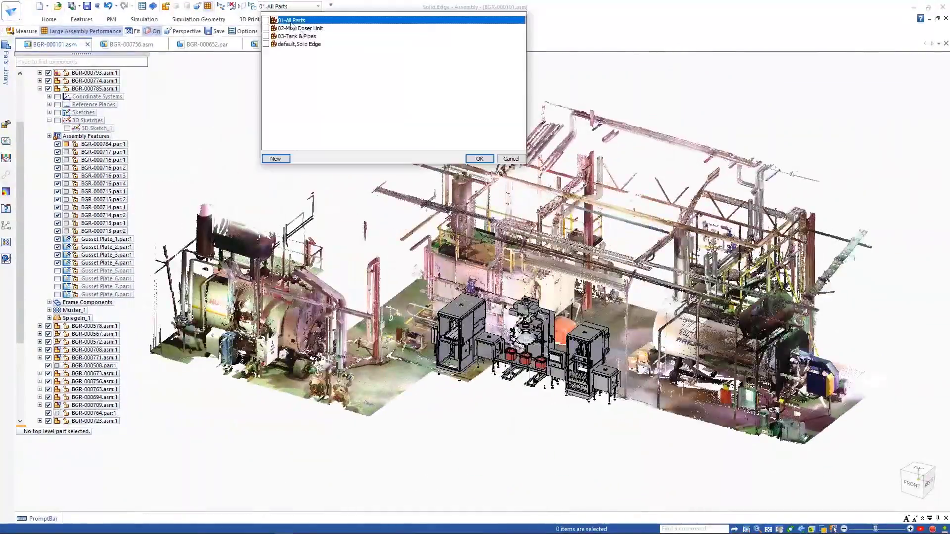
{"action": "left_click", "coordinate": [298, 26]}
{"action": "mouse_move", "coordinate": [344, 188]}
{"action": "middle_mouse_down"}
{"action": "mouse_move", "coordinate": [327, 148]}
{"action": "mouse_move", "coordinate": [335, 222]}
{"action": "mouse_move", "coordinate": [327, 185]}
{"action": "mouse_move", "coordinate": [323, 195]}
{"action": "middle_mouse_up"}
{"action": "scroll", "coordinate": [89, 223], "scroll_direction": "down", "scroll_amount": 5}
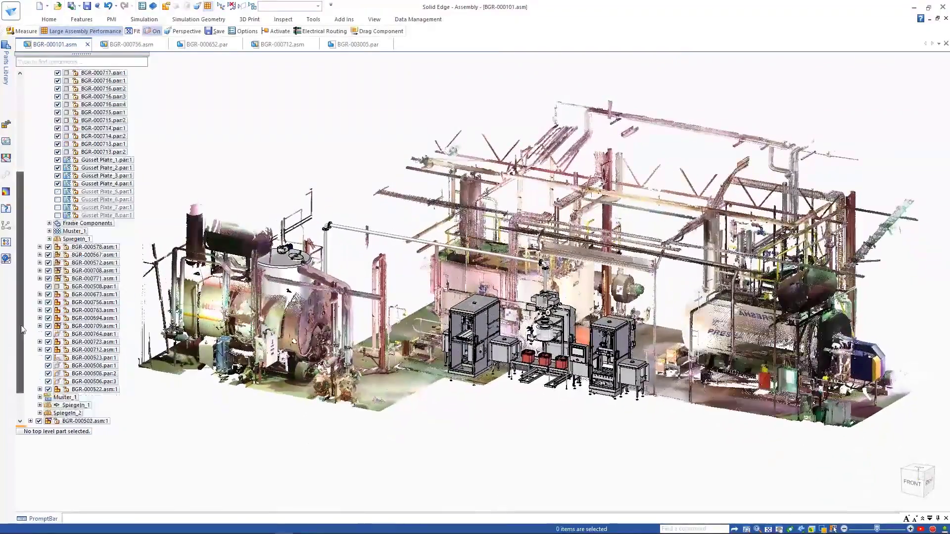
- Apply a new position offset to tank assembly BGR-000500.asm, then view the plant from the front
{"action": "left_click", "coordinate": [82, 414]}
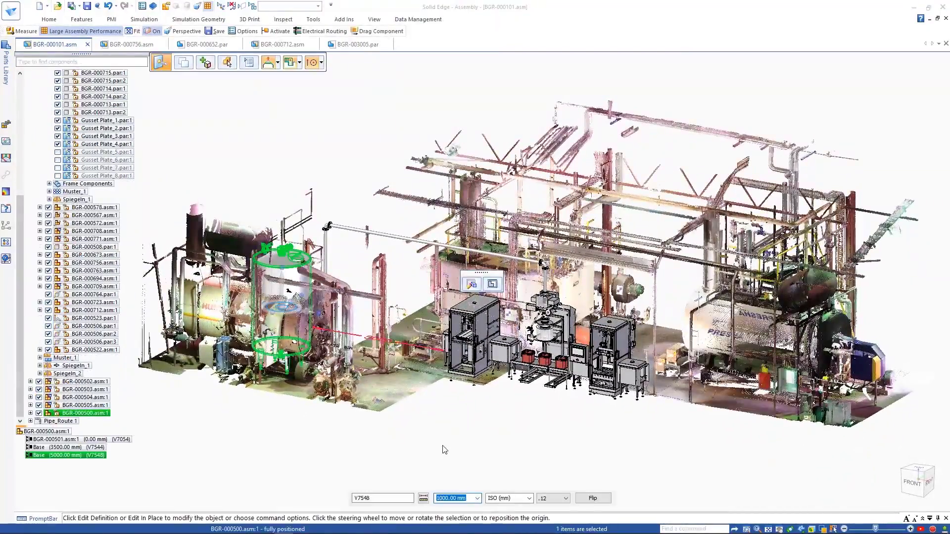
{"action": "key", "text": "Return"}
{"action": "key", "text": "Escape"}
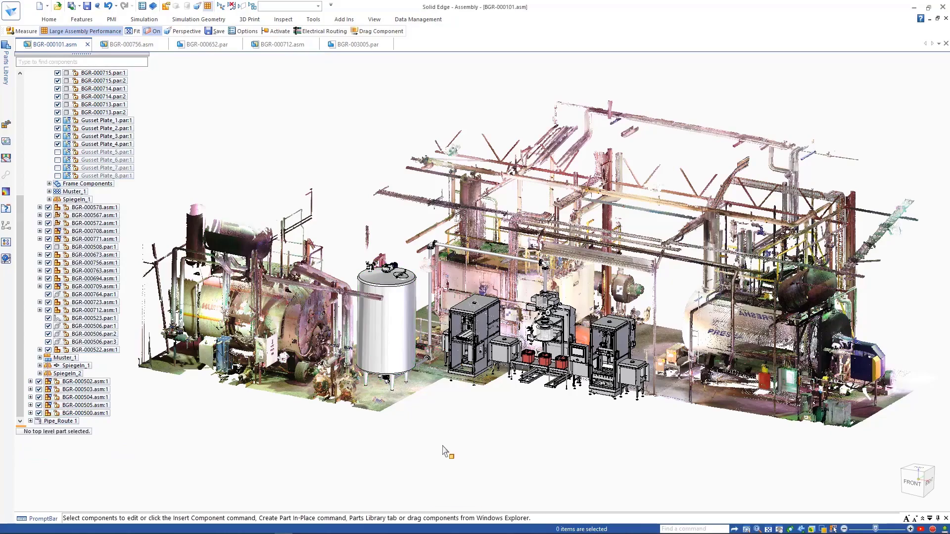
{"action": "left_click", "coordinate": [918, 482]}
{"action": "scroll", "coordinate": [505, 276], "scroll_direction": "up", "scroll_amount": 8}
{"action": "scroll", "coordinate": [505, 276], "scroll_direction": "up", "scroll_amount": 5}
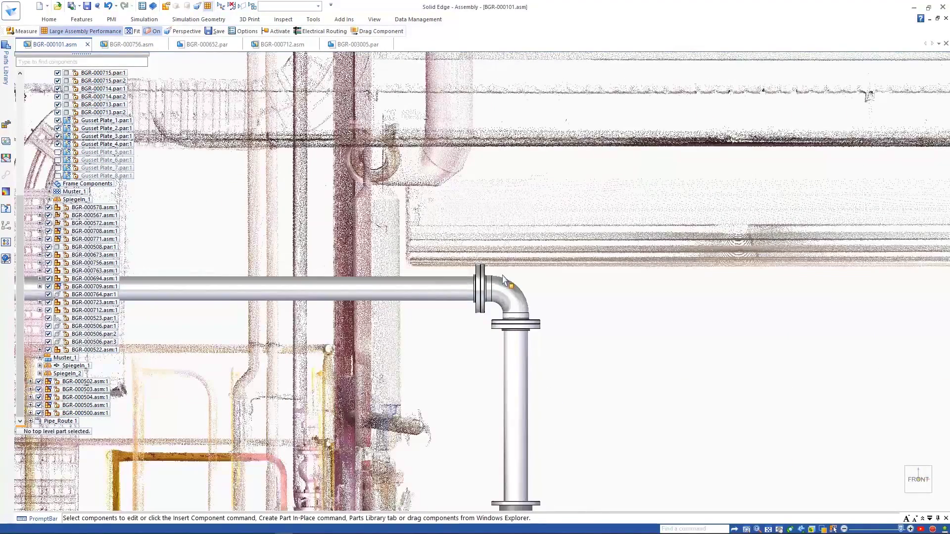
- Measure between two elements on the pipe elbow
{"action": "left_click", "coordinate": [283, 19]}
{"action": "left_click", "coordinate": [45, 41]}
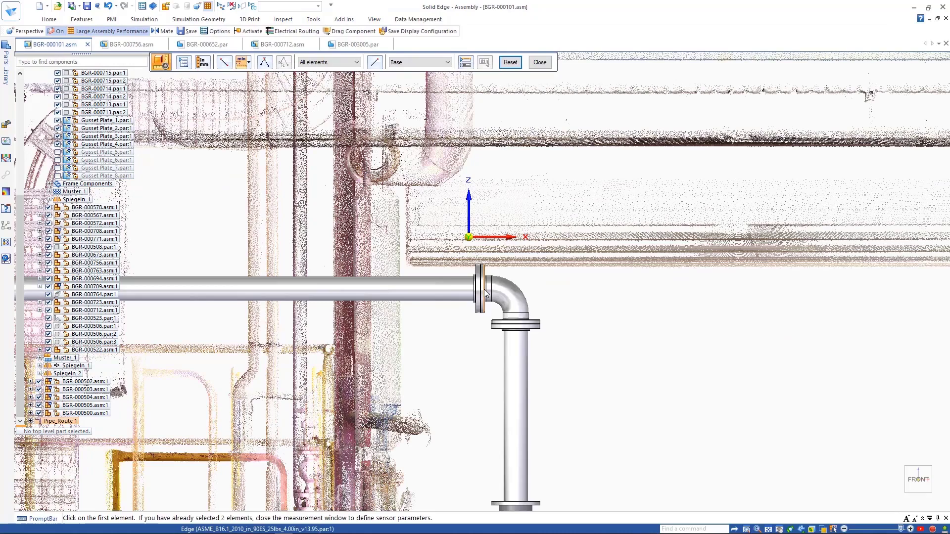
{"action": "left_click", "coordinate": [483, 286]}
{"action": "left_click", "coordinate": [516, 323]}
{"action": "key", "text": "Escape"}
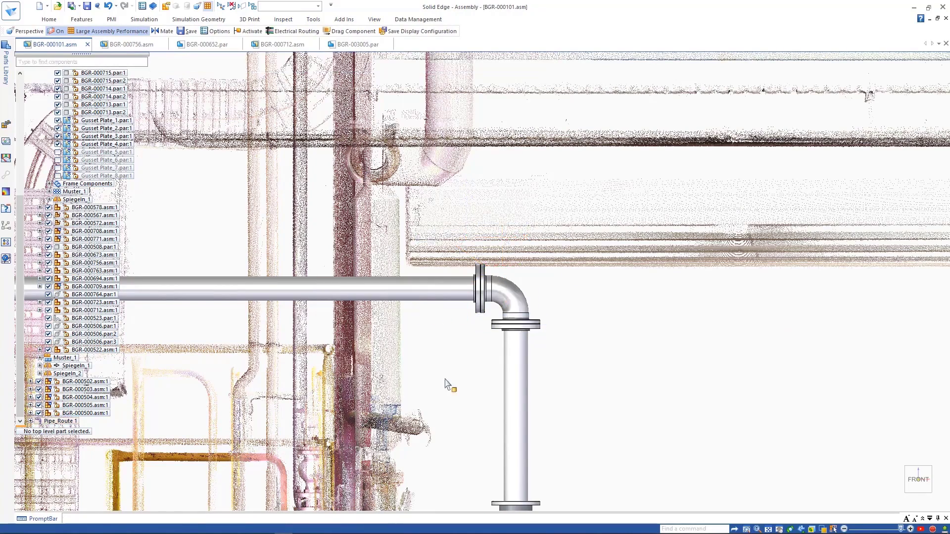
- Change 3D Sketch_1's 1000 dimension to 850 and fit the plant in view
{"action": "left_click", "coordinate": [75, 104]}
{"action": "left_click", "coordinate": [195, 479]}
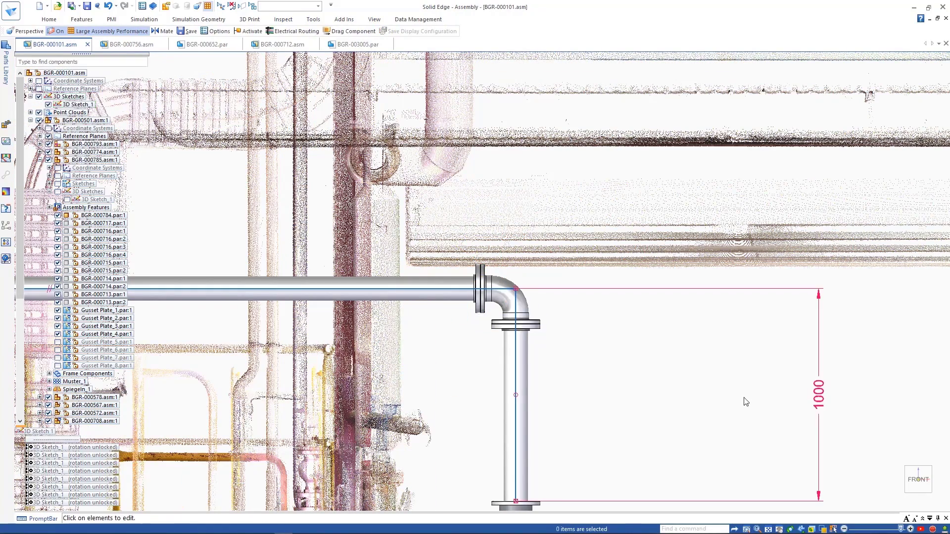
{"action": "left_click", "coordinate": [819, 394]}
{"action": "type", "text": "850"}
{"action": "key", "text": "Return"}
{"action": "key", "text": "Escape"}
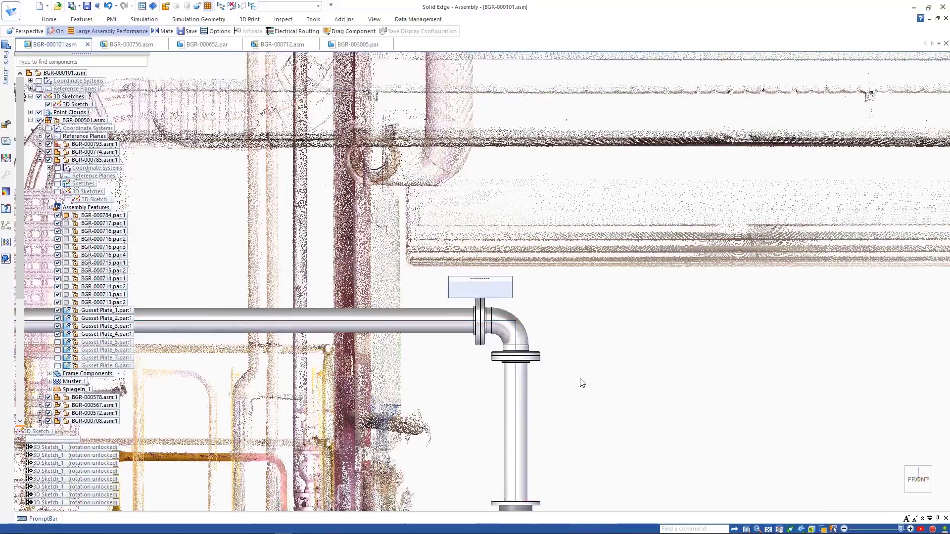
{"action": "key", "text": "ctrl+i"}
- Turn off point cloud display, fit the modelled equipment, and switch to perspective
{"action": "left_click", "coordinate": [479, 450]}
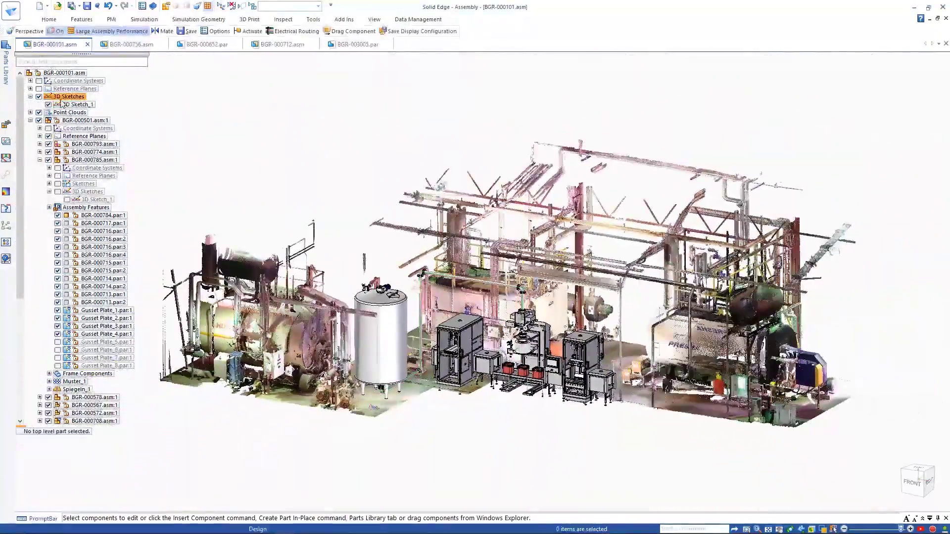
{"action": "left_click", "coordinate": [374, 19]}
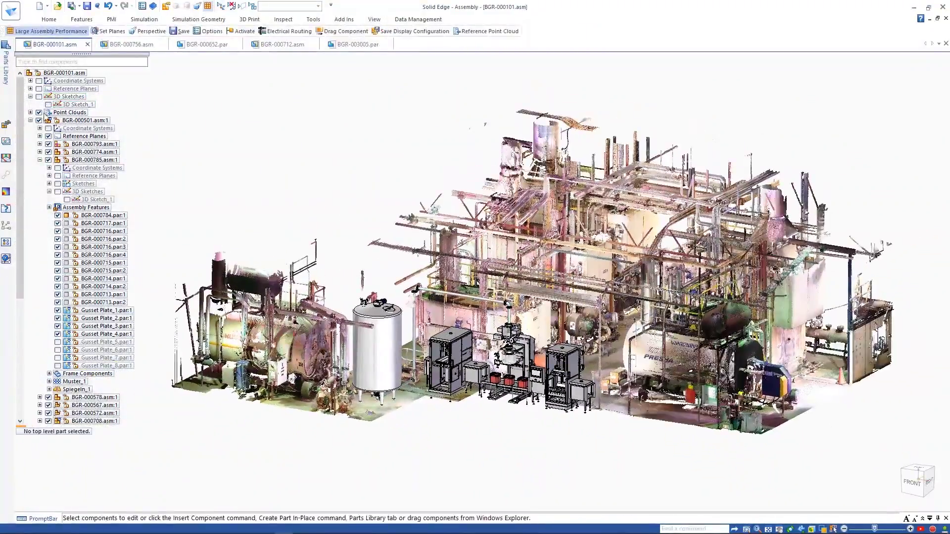
{"action": "left_click", "coordinate": [38, 112]}
{"action": "left_click", "coordinate": [198, 6]}
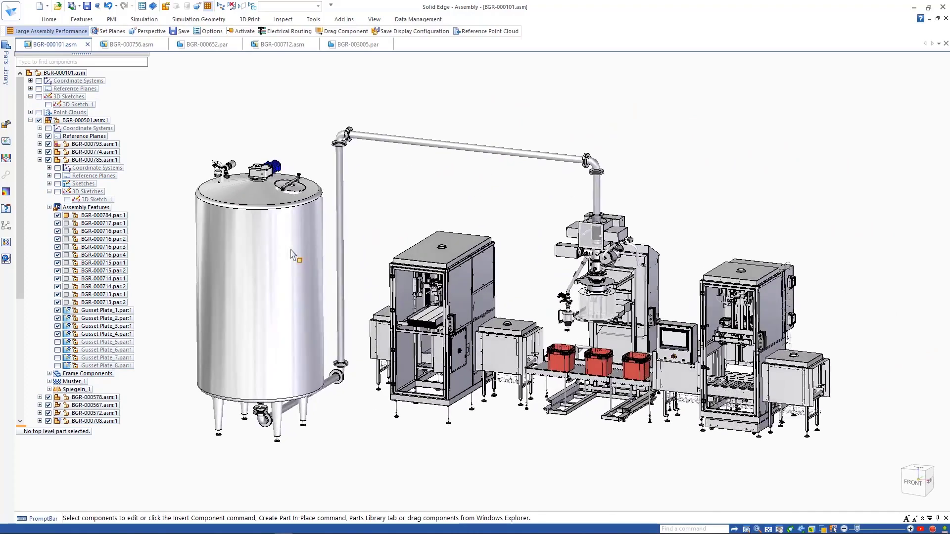
{"action": "left_click", "coordinate": [208, 7]}
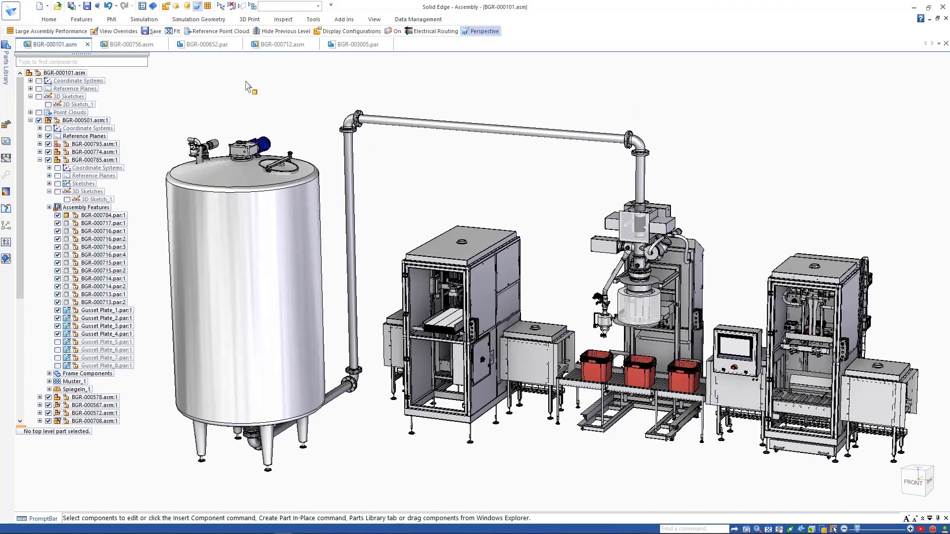